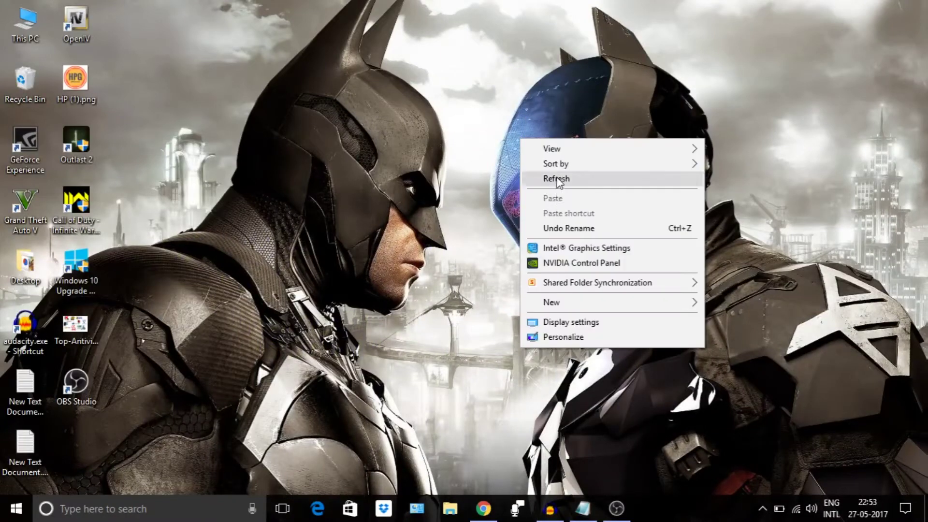
# Refresh the desktop.
pyautogui.rightClick(489, 161)
pyautogui.click(529, 202)
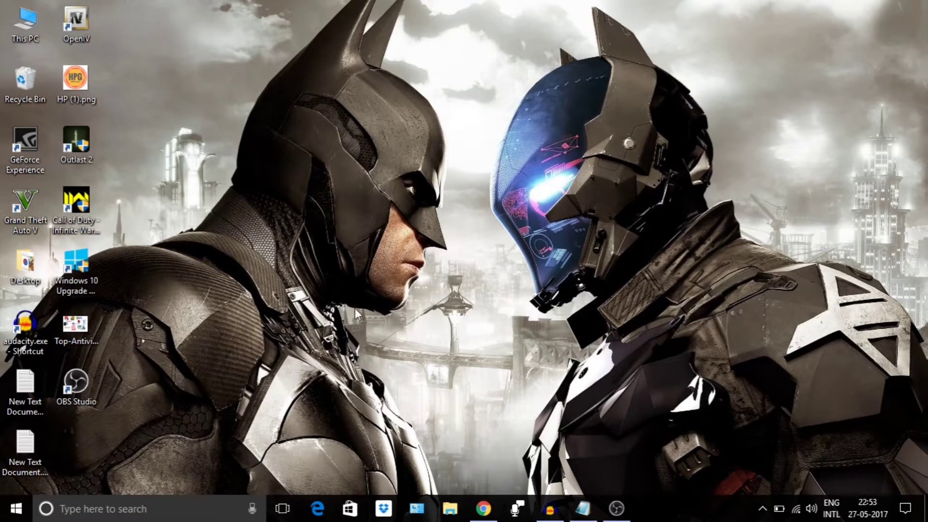
pyautogui.rightClick(27, 85)
pyautogui.click(77, 124)
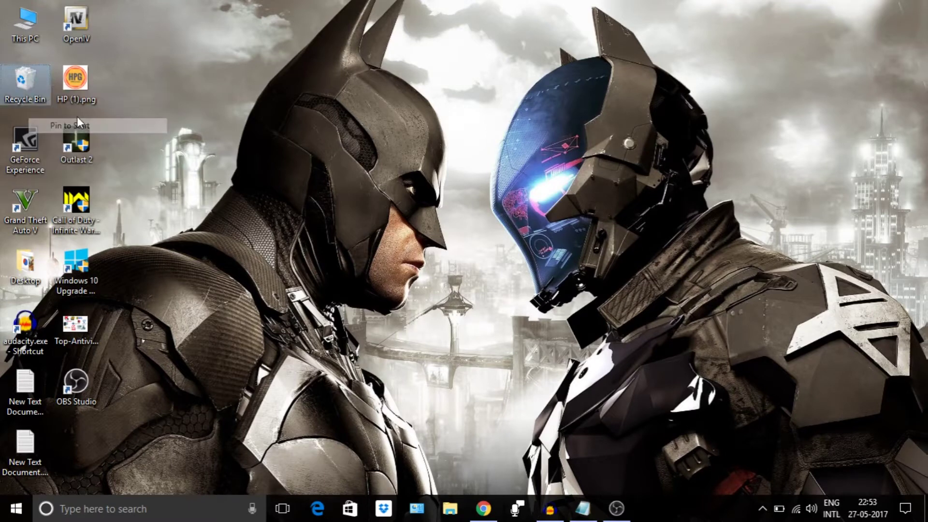
# Permanently empty the Recycle Bin's 1,710 items with administrator permission and hide the progress window.
pyautogui.rightClick(42, 85)
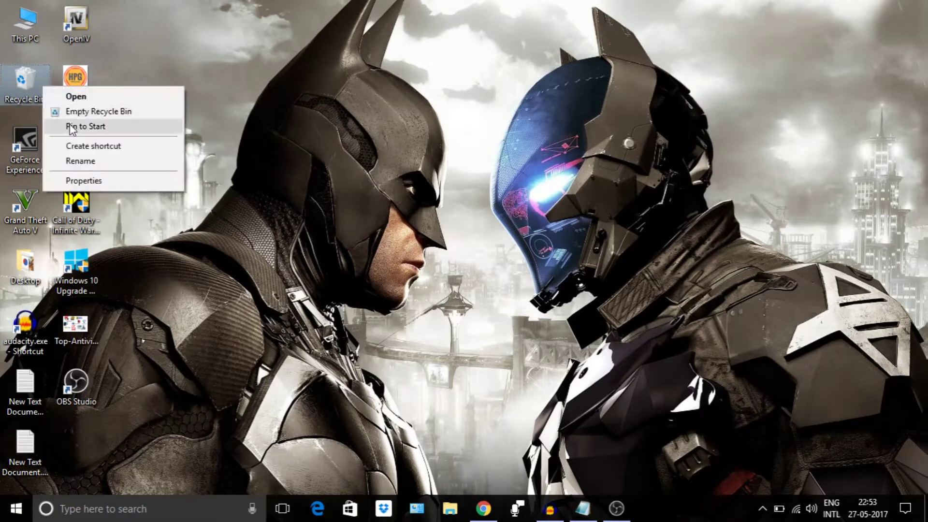
pyautogui.click(72, 111)
pyautogui.click(517, 264)
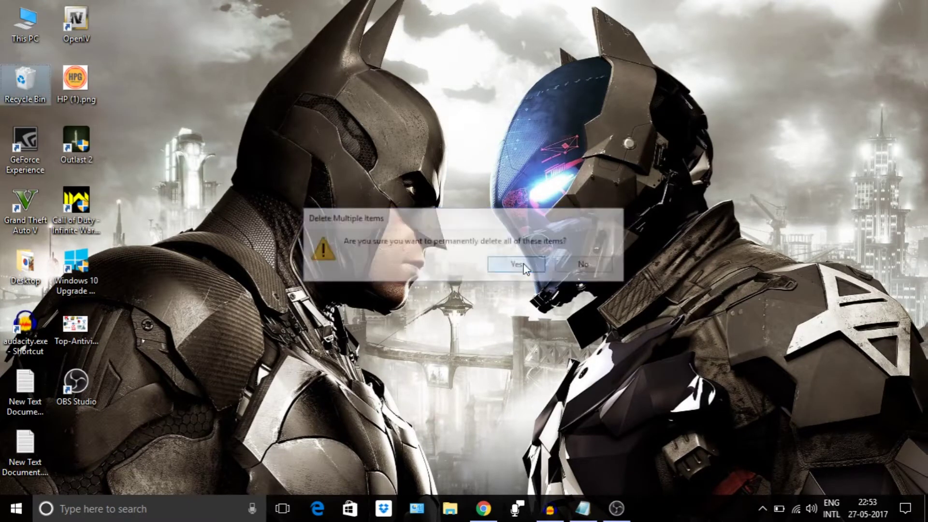
pyautogui.rightClick(415, 345)
pyautogui.press('Escape')
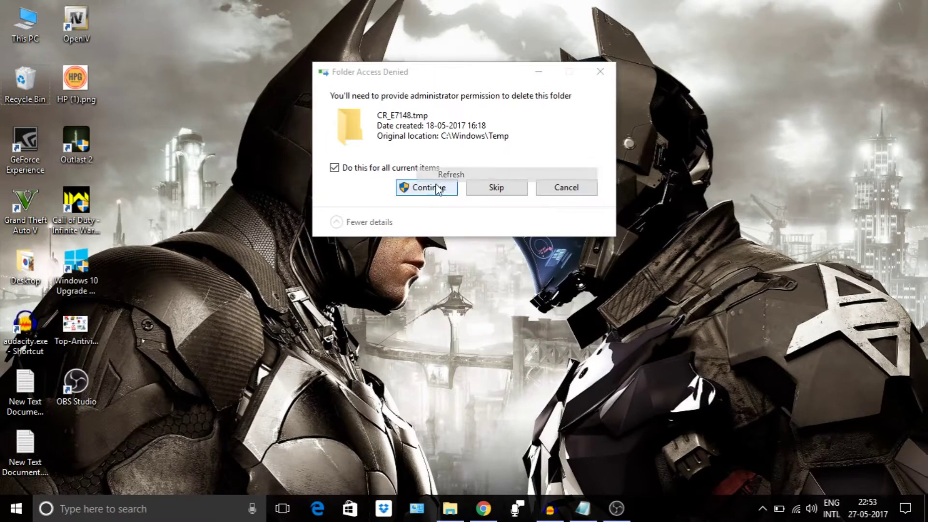
pyautogui.click(427, 187)
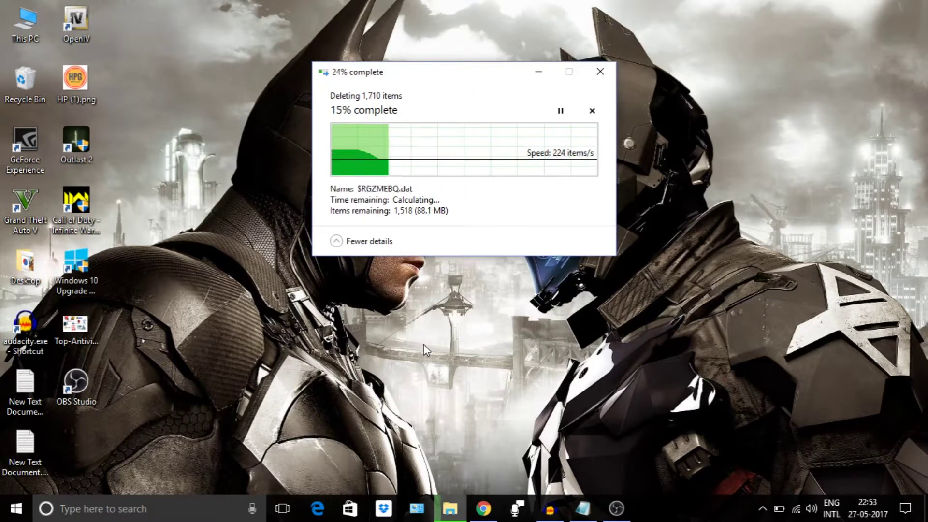
pyautogui.click(540, 70)
# Refresh the desktop now that the Recycle Bin deletion is out of sight.
pyautogui.rightClick(465, 283)
pyautogui.click(500, 324)
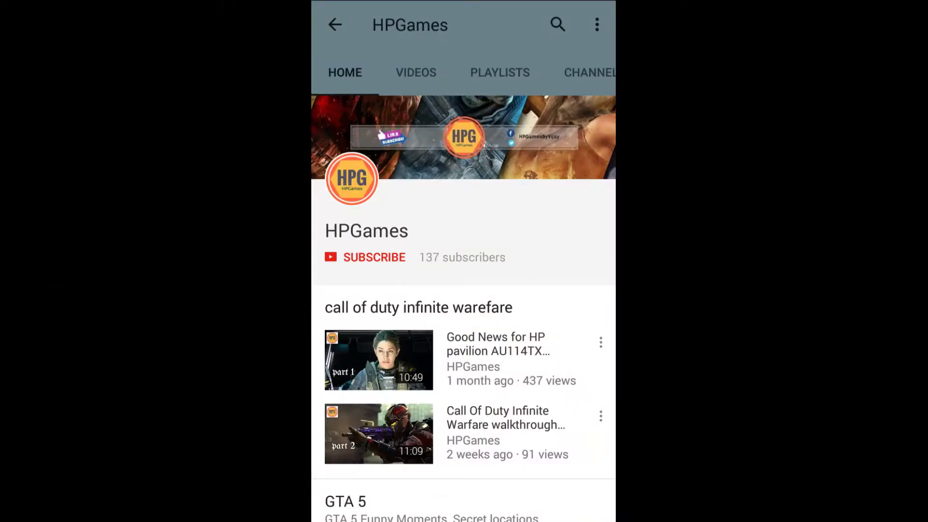
pyautogui.click(374, 257)
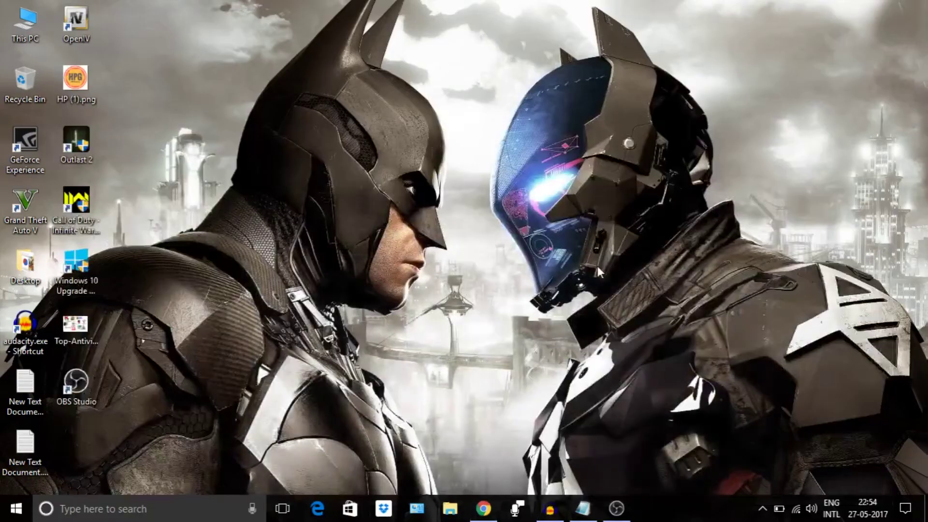
pyautogui.rightClick(511, 151)
pyautogui.click(540, 193)
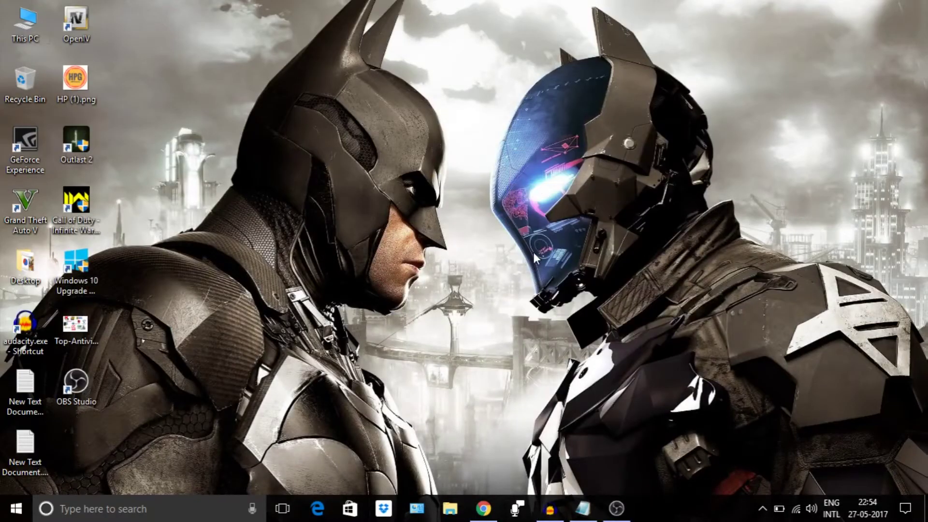
pyautogui.click(482, 508)
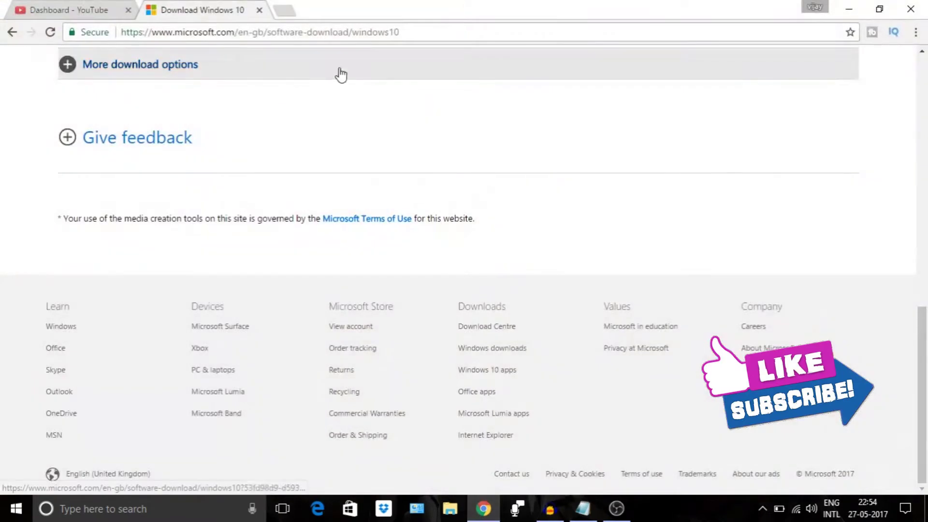
pyautogui.click(323, 32)
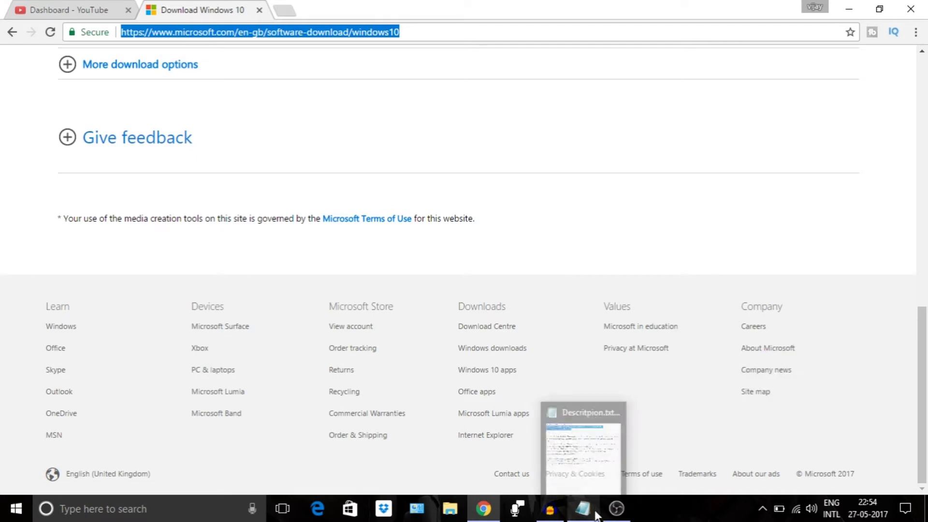
pyautogui.scroll(1, 239, 224)
pyautogui.scroll(10, 417, 251)
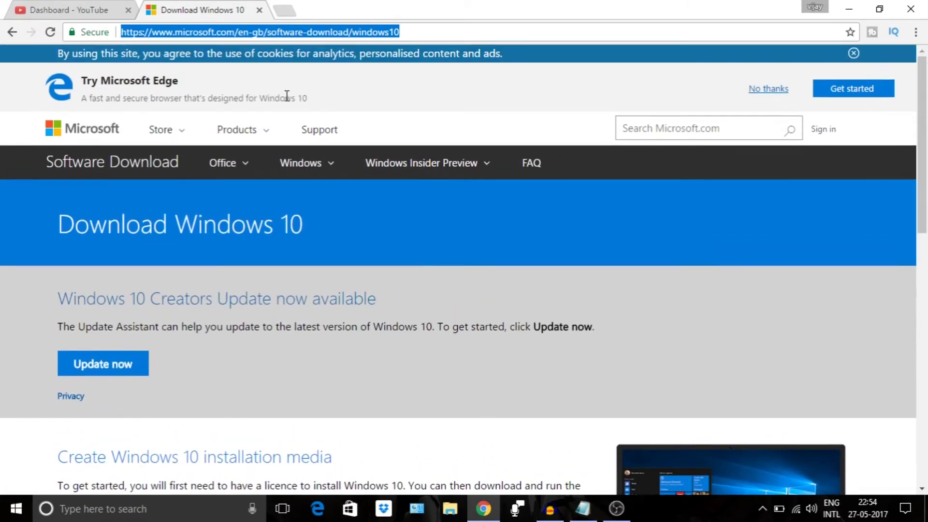
pyautogui.click(845, 13)
pyautogui.rightClick(445, 118)
pyautogui.click(499, 161)
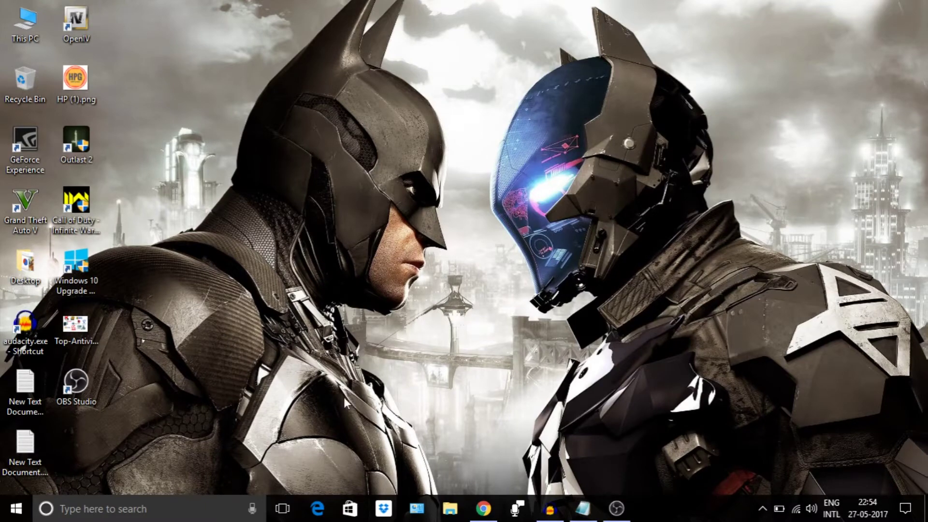
pyautogui.rightClick(17, 509)
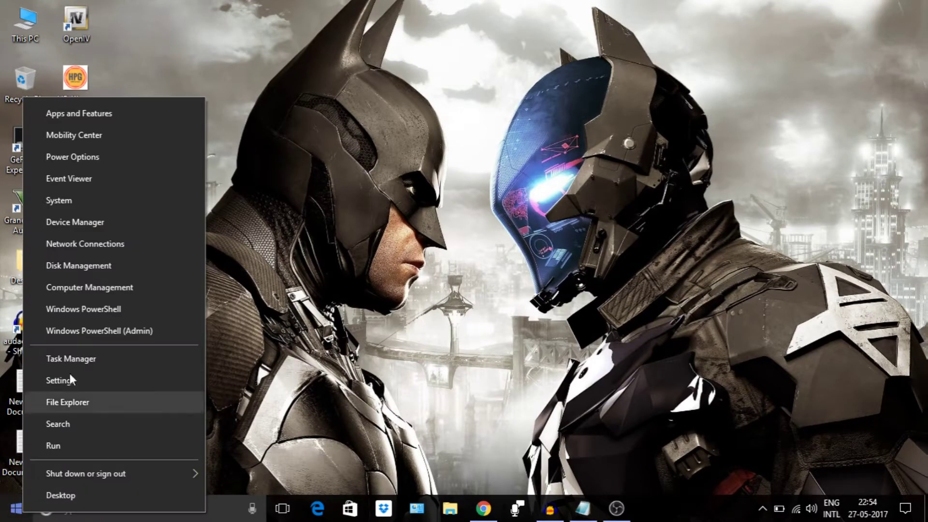
pyautogui.click(61, 199)
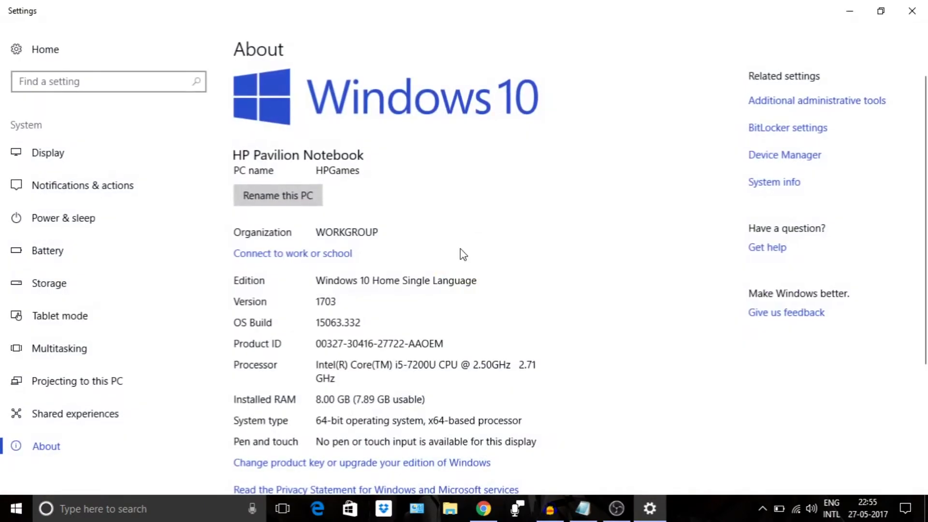
pyautogui.scroll(-3, 449, 254)
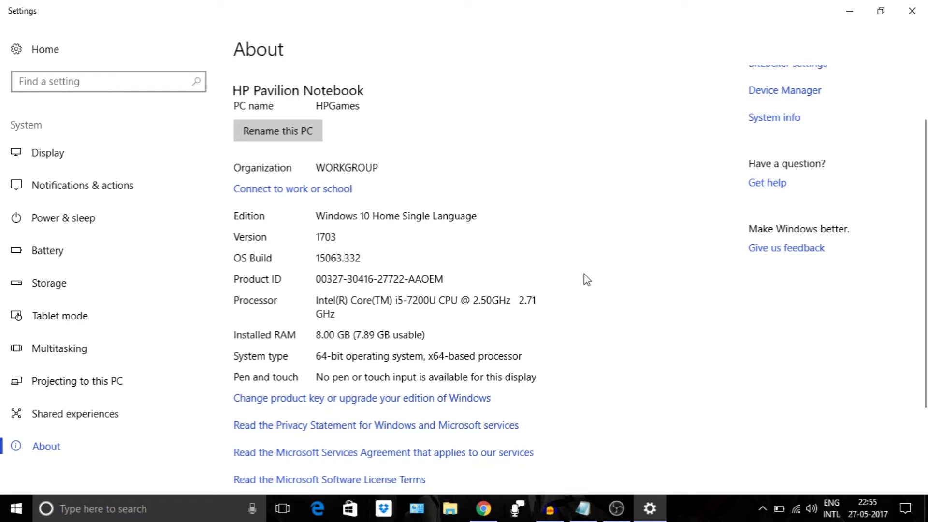
# Close Settings and look up the Microsoft download URL in the Descritpion.txt notes.
pyautogui.click(912, 11)
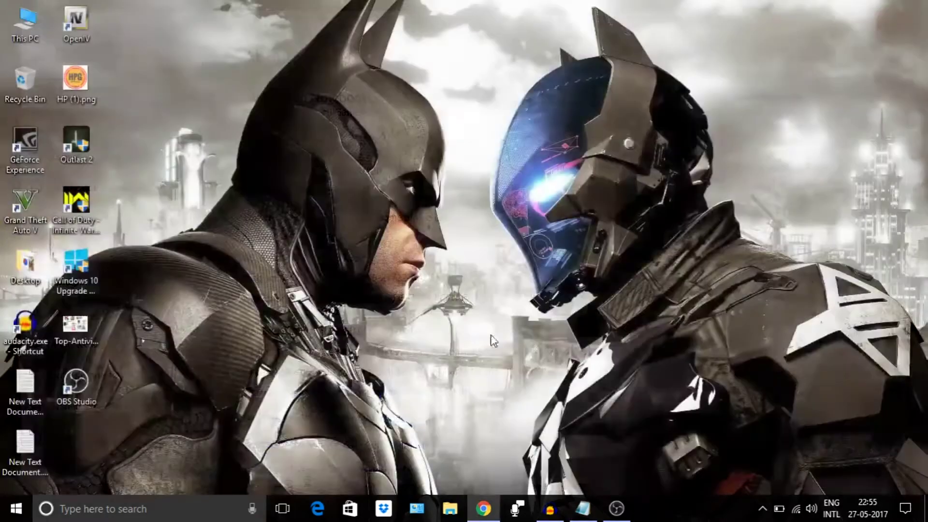
pyautogui.click(583, 508)
pyautogui.click(352, 74)
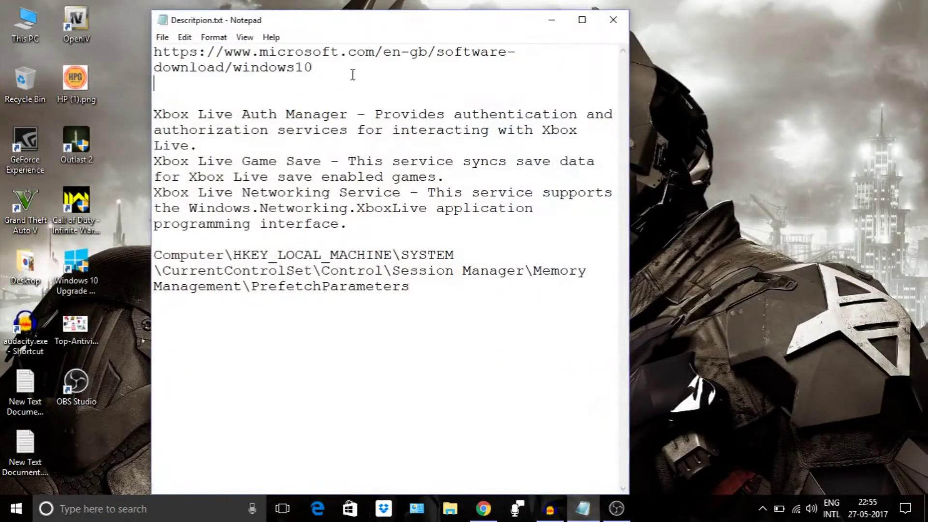
pyautogui.moveTo(352, 75); pyautogui.dragTo(156, 60)
pyautogui.click(345, 67)
pyautogui.click(552, 19)
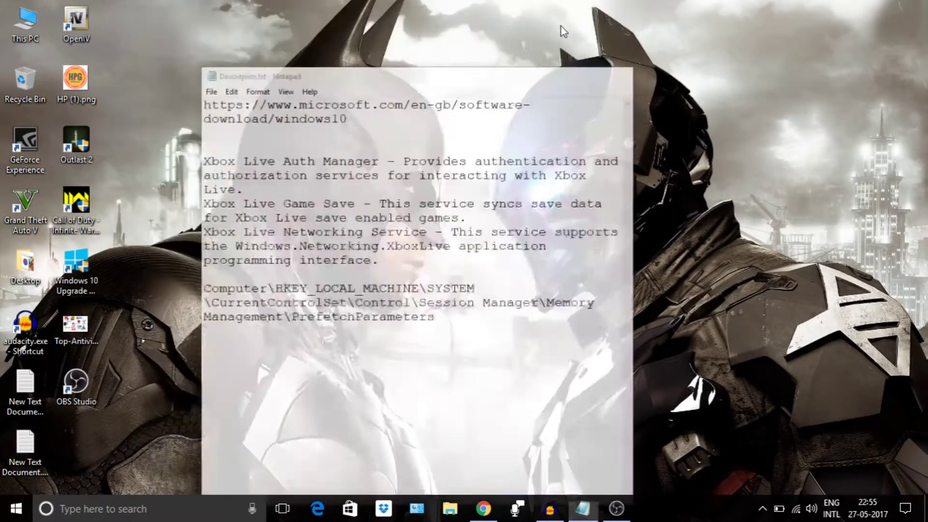
# Open the Windows Settings home page from the Start menu.
pyautogui.press('super')
pyautogui.click(10, 452)
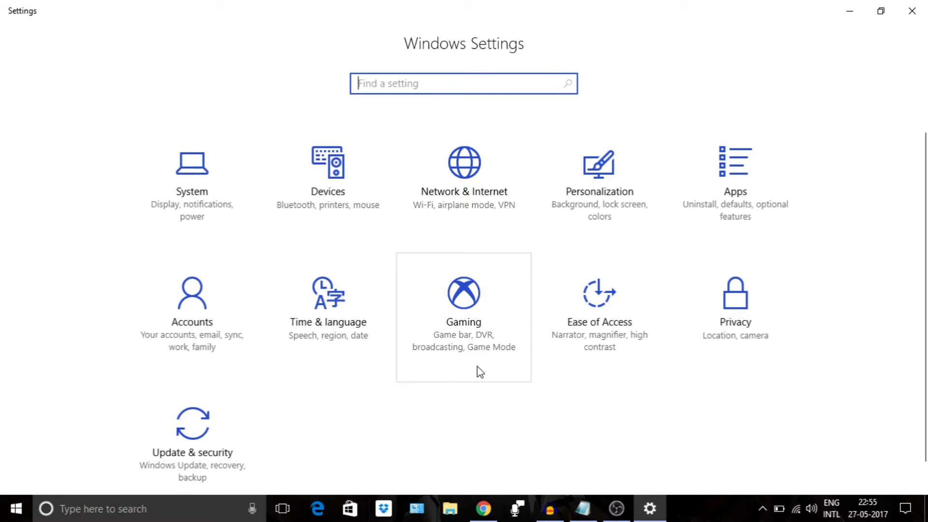
pyautogui.click(474, 429)
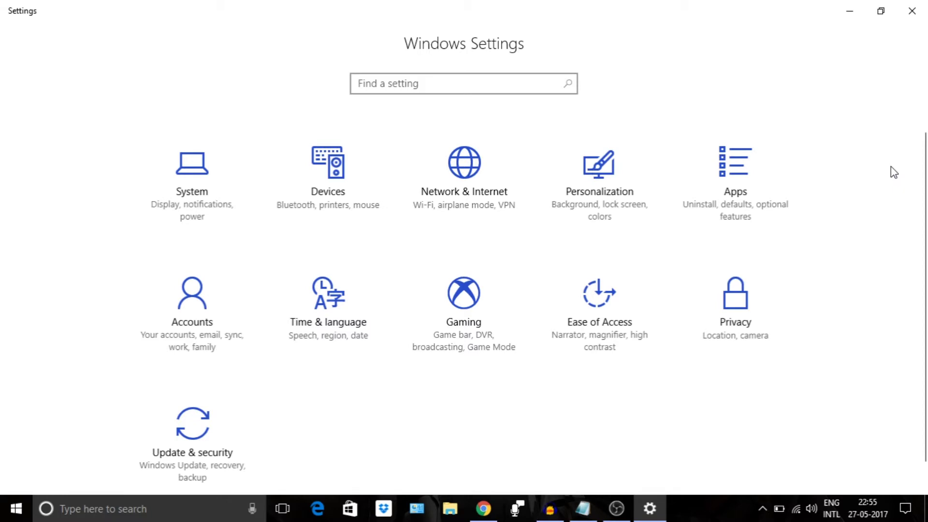
# Close Settings, launch the Services console by searching 'serv', and sort services by name.
pyautogui.click(912, 11)
pyautogui.click(120, 508)
pyautogui.write('serv')
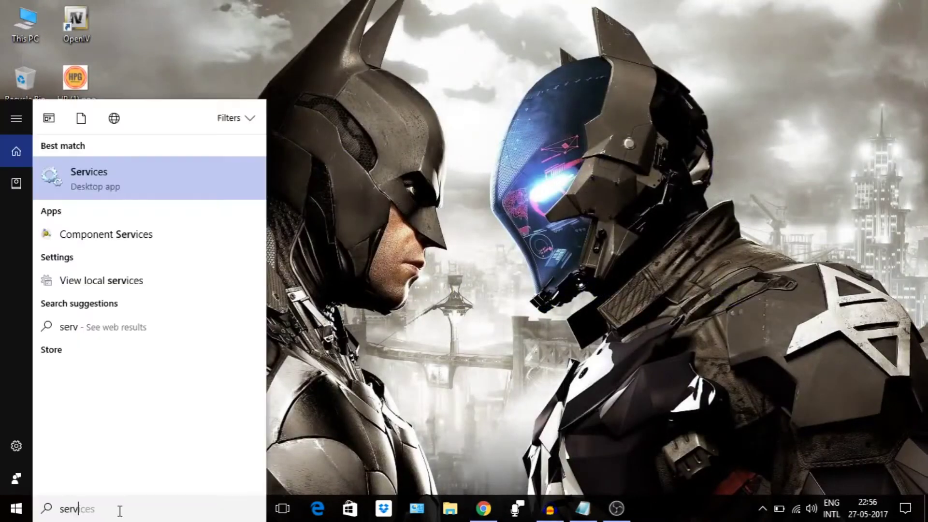
pyautogui.click(127, 175)
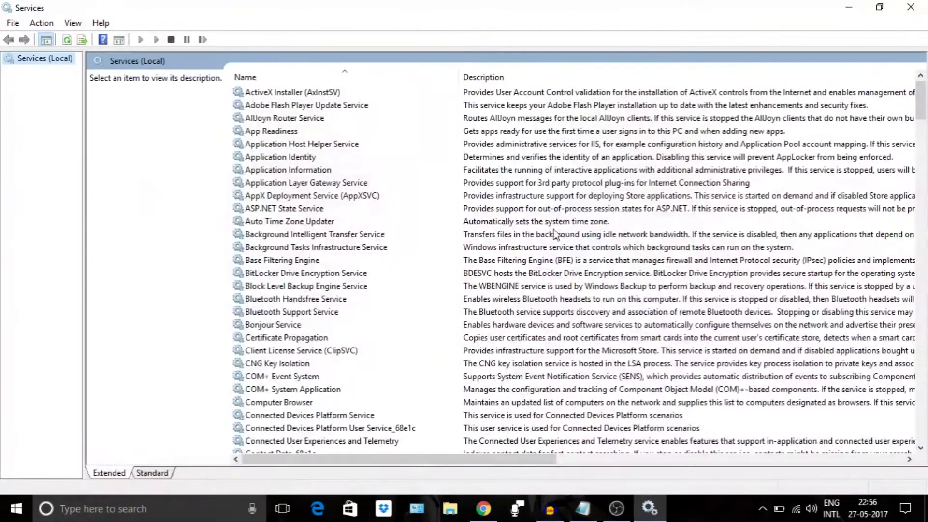
pyautogui.click(297, 76)
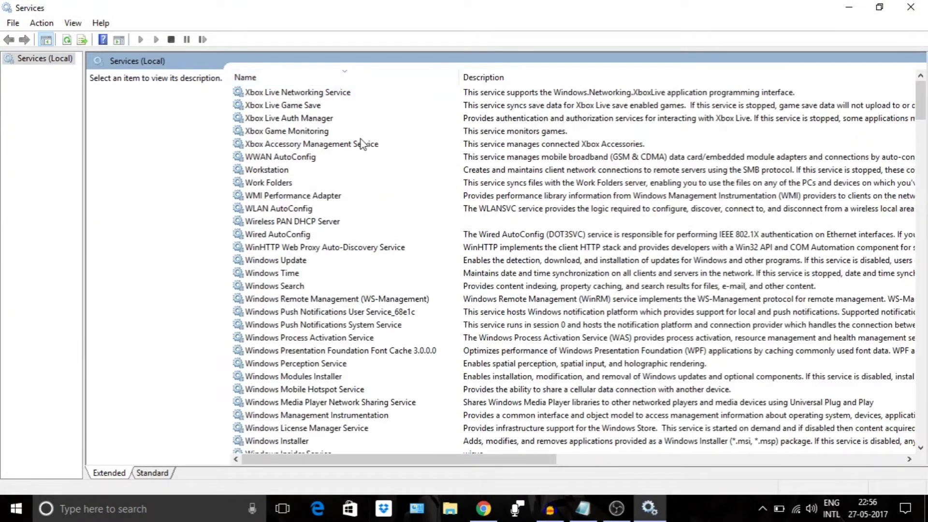
# Set the Xbox Live Networking Service startup type to Disabled.
pyautogui.click(290, 93)
pyautogui.press('Down')
pyautogui.press('Down')
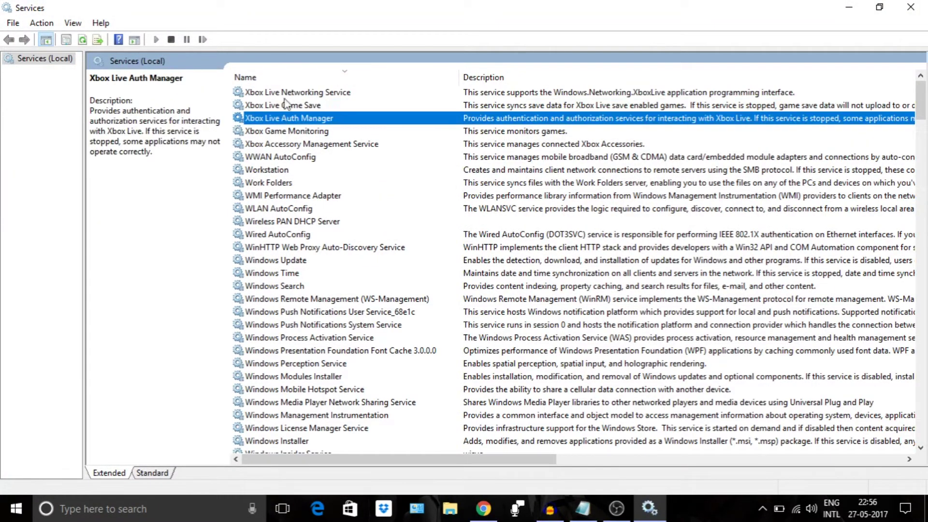
pyautogui.click(294, 92)
pyautogui.rightClick(295, 94)
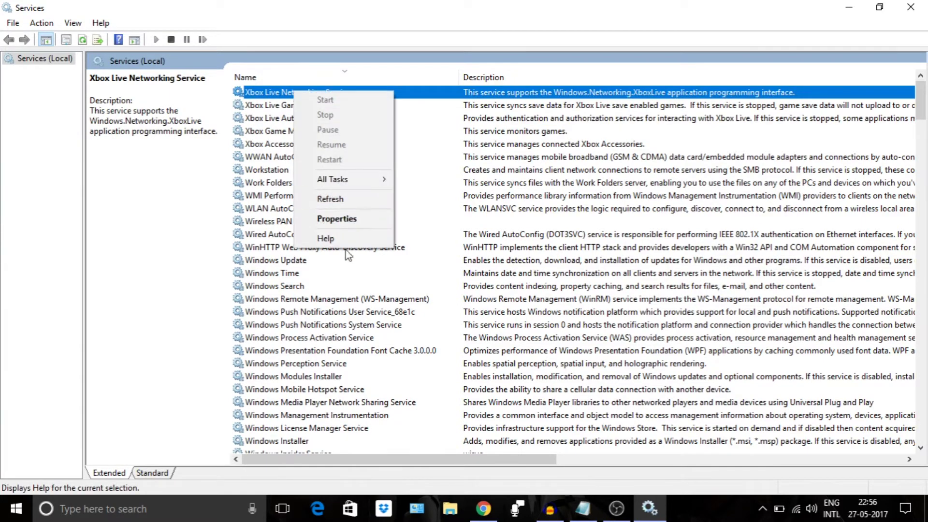
pyautogui.click(340, 217)
pyautogui.click(425, 244)
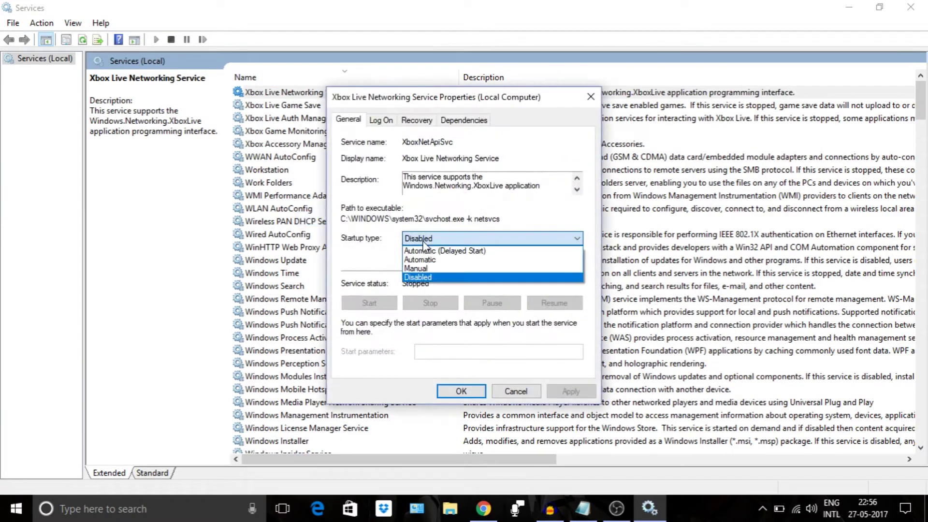
pyautogui.click(421, 279)
pyautogui.click(480, 393)
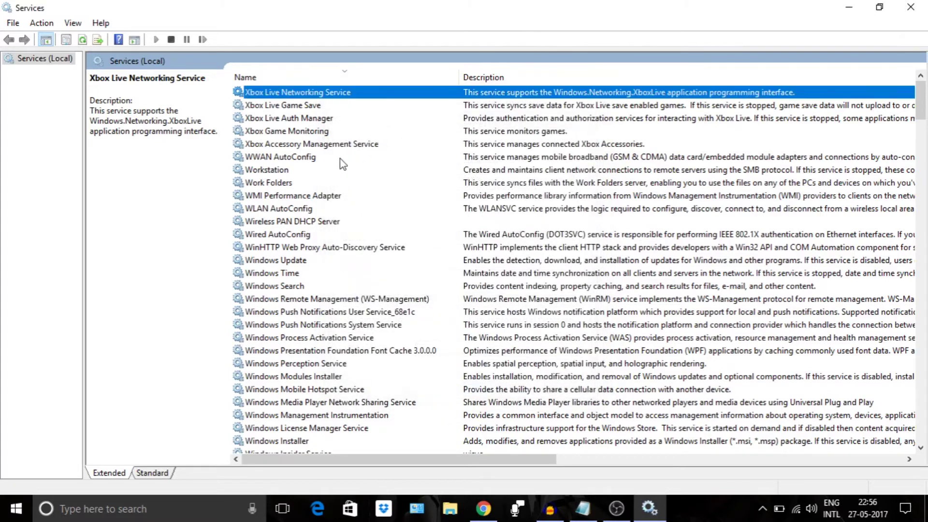
# Set Xbox Live Game Save and Xbox Live Auth Manager startup types to Disabled.
pyautogui.click(312, 106)
pyautogui.rightClick(311, 106)
pyautogui.click(364, 235)
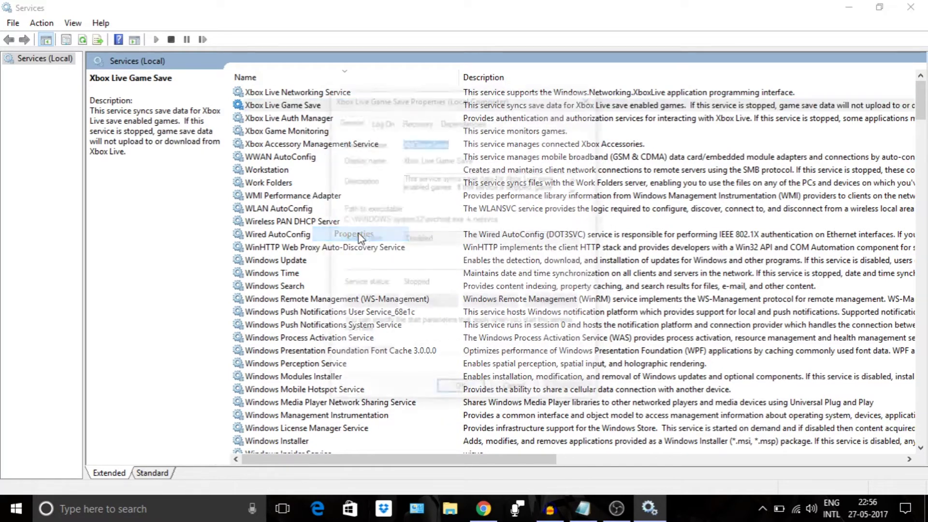
pyautogui.click(471, 390)
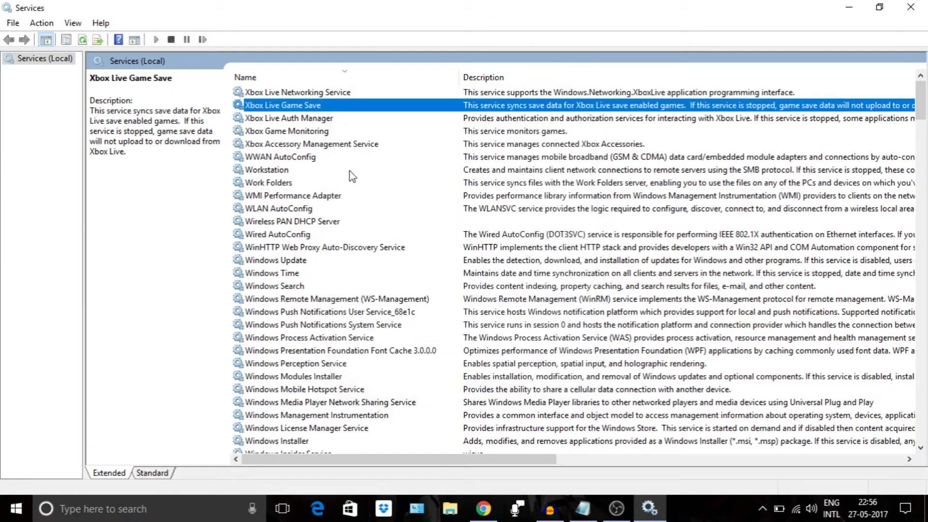
pyautogui.rightClick(321, 121)
pyautogui.click(361, 250)
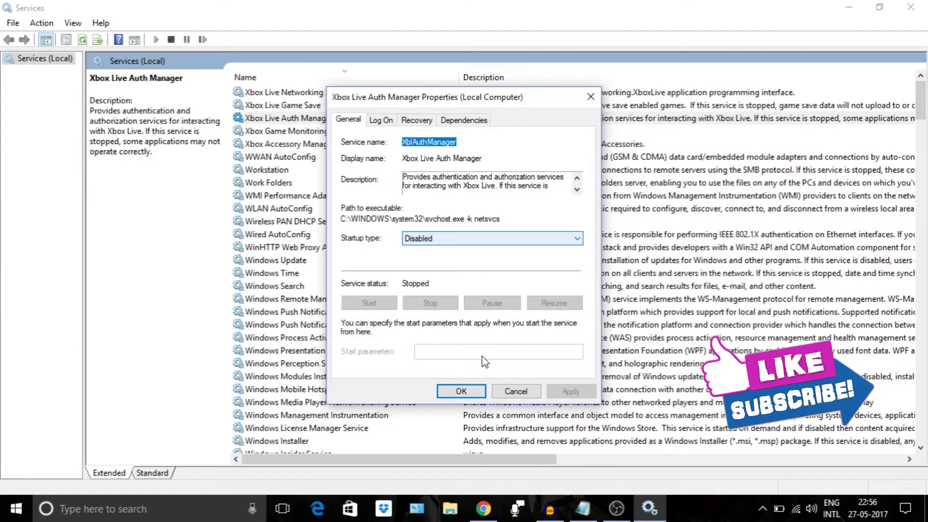
pyautogui.click(478, 398)
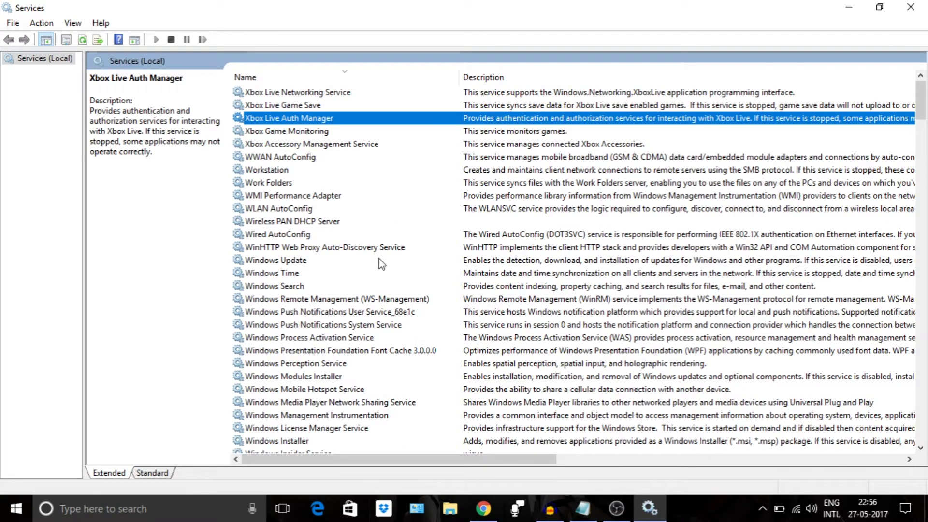
# Re-sort the services alphabetically by name and select dmwappushsvc.
pyautogui.scroll(-2, 378, 261)
pyautogui.scroll(-1, 380, 267)
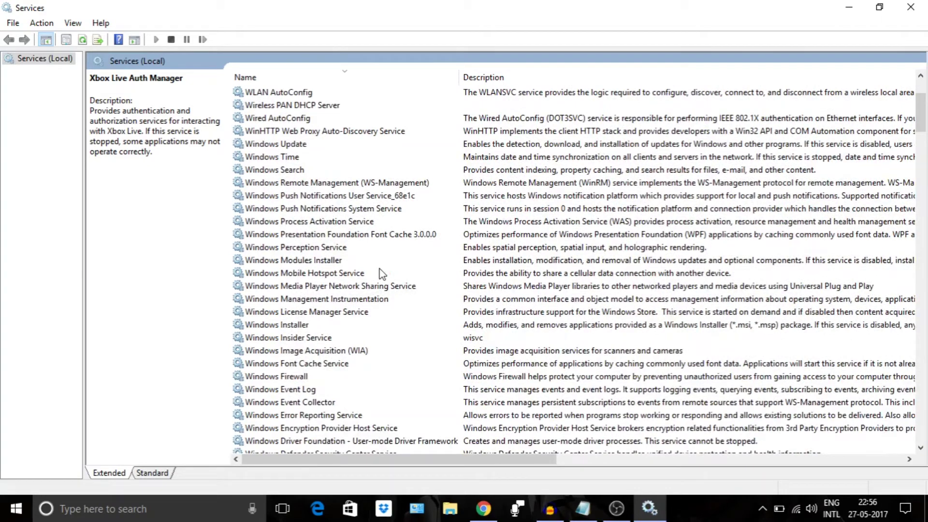
pyautogui.click(300, 77)
pyautogui.click(276, 389)
# Set dmwappushsvc and Superfetch startup types to Disabled.
pyautogui.rightClick(295, 390)
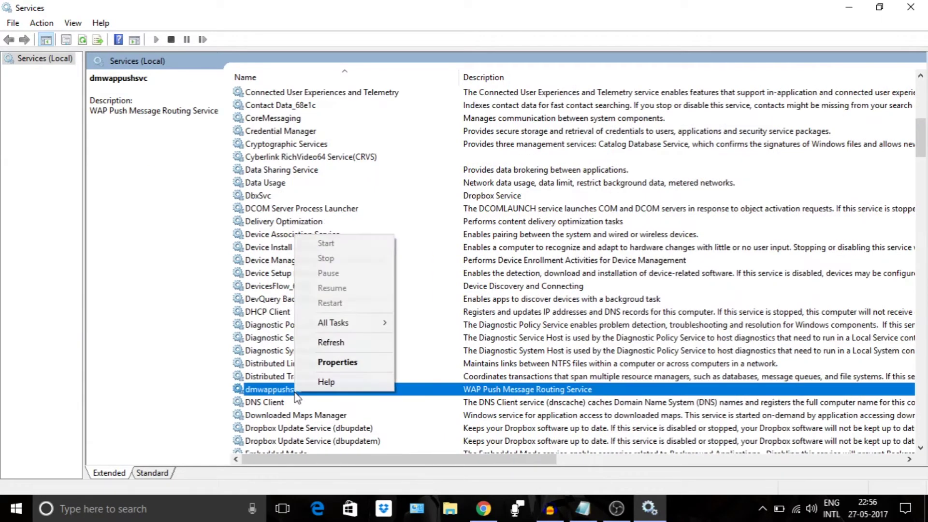
pyautogui.click(327, 365)
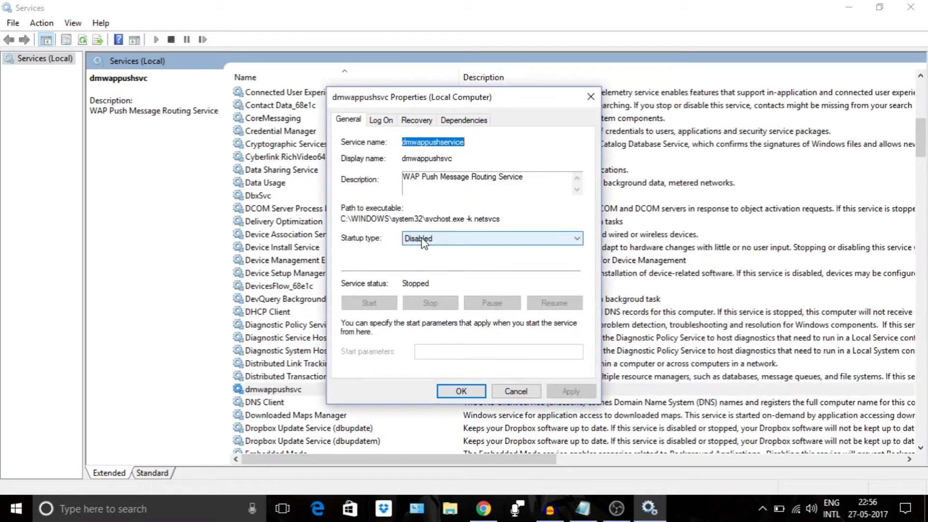
pyautogui.click(474, 389)
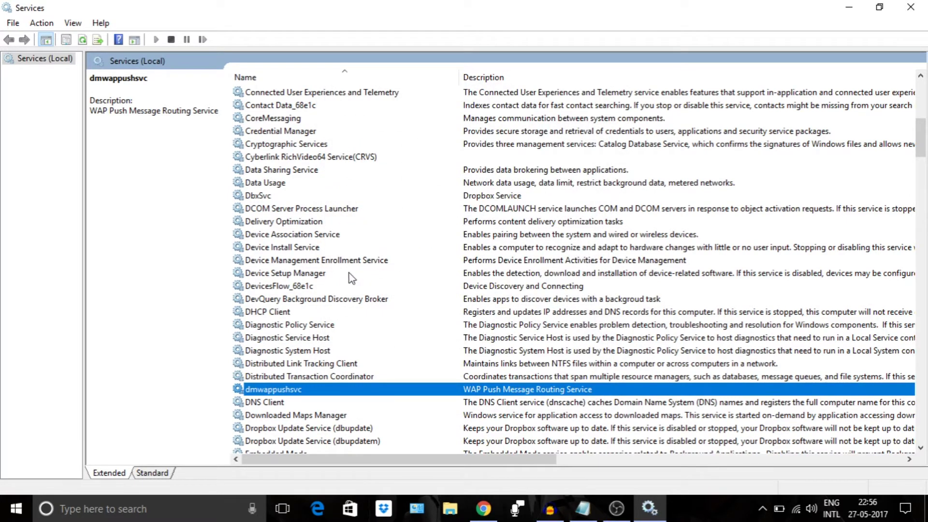
pyautogui.scroll(-7, 367, 339)
pyautogui.scroll(-20, 393, 356)
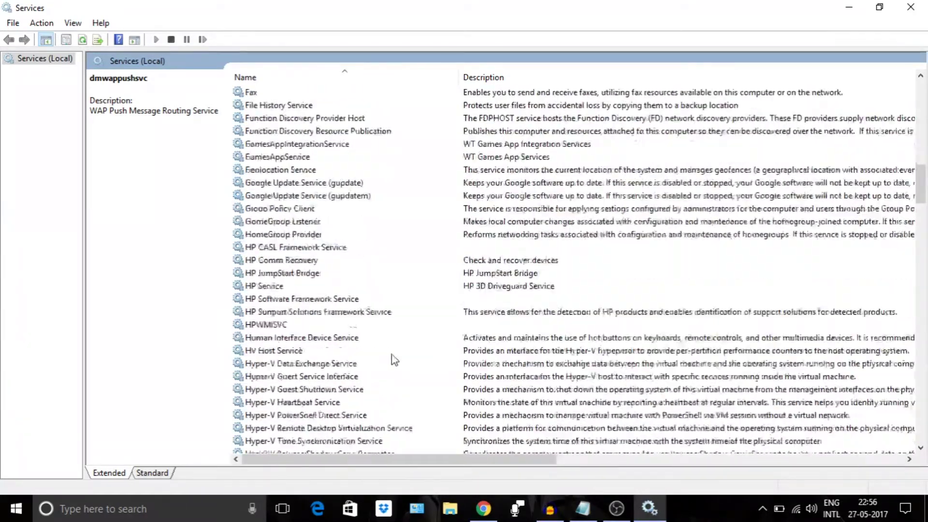
pyautogui.click(281, 393)
pyautogui.rightClick(281, 393)
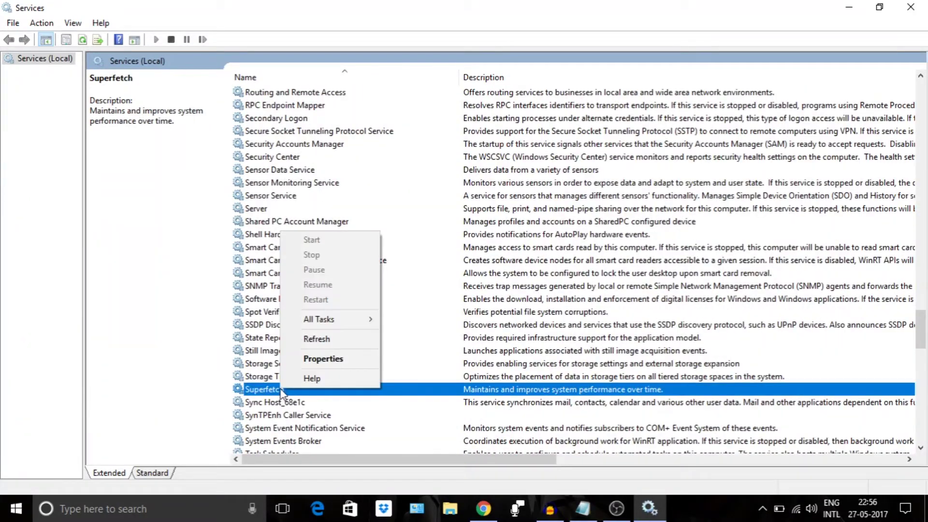
pyautogui.click(320, 358)
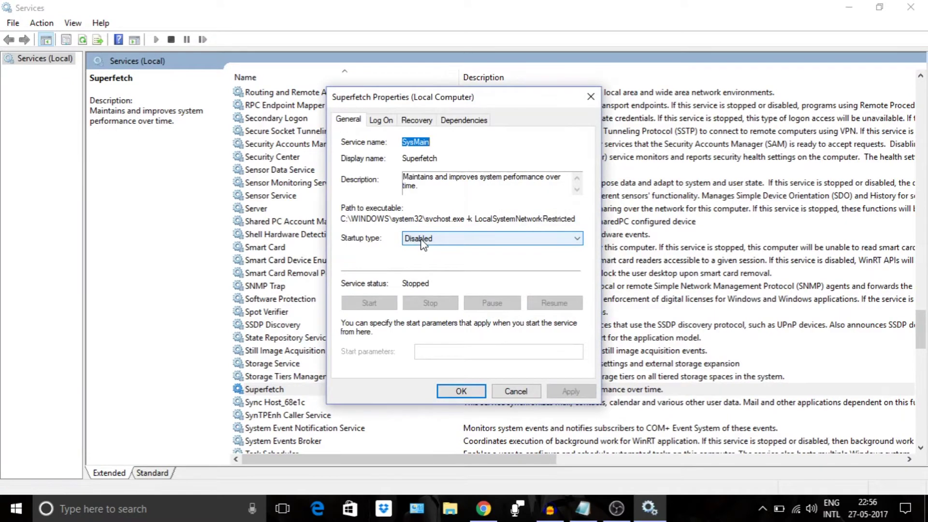
pyautogui.click(460, 390)
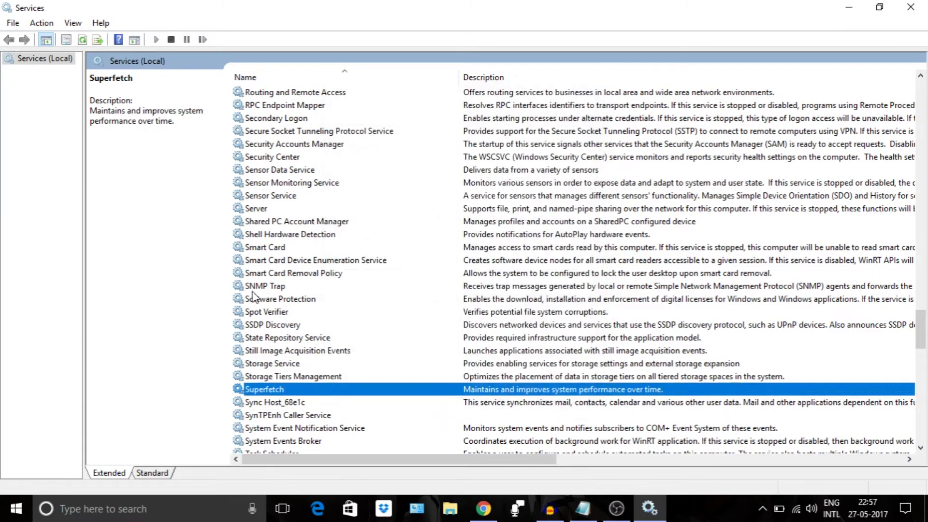
# Disable Windows Search startup, then re-sort A to Z and select Background Intelligent Transfer Service.
pyautogui.click(271, 77)
pyautogui.click(289, 286)
pyautogui.rightClick(290, 286)
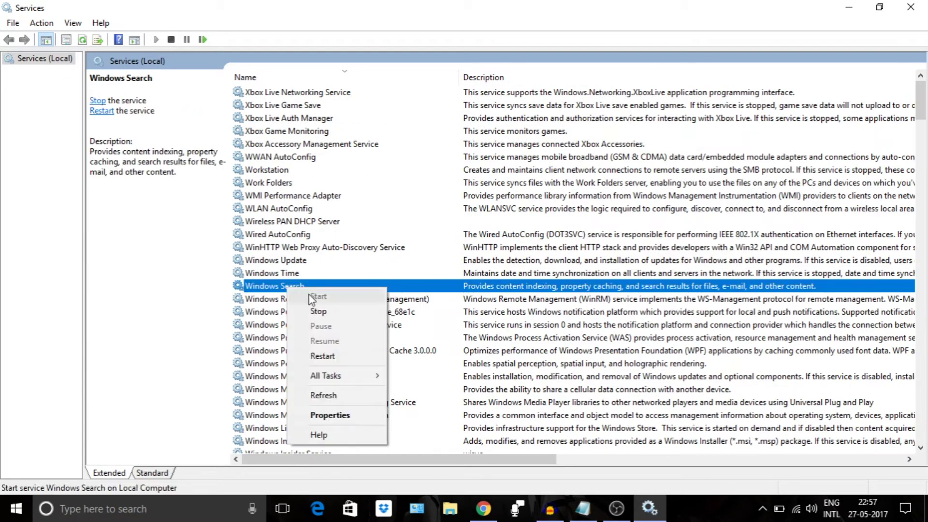
pyautogui.click(341, 414)
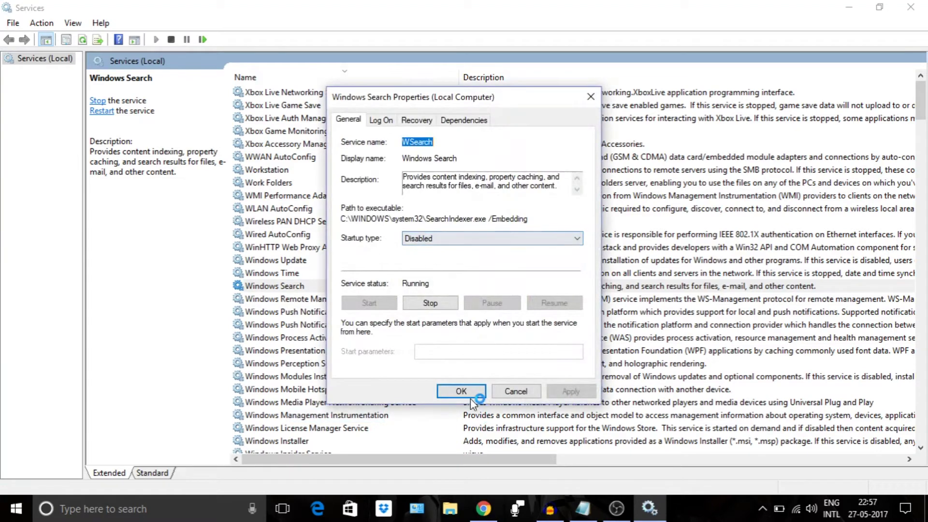
pyautogui.click(471, 397)
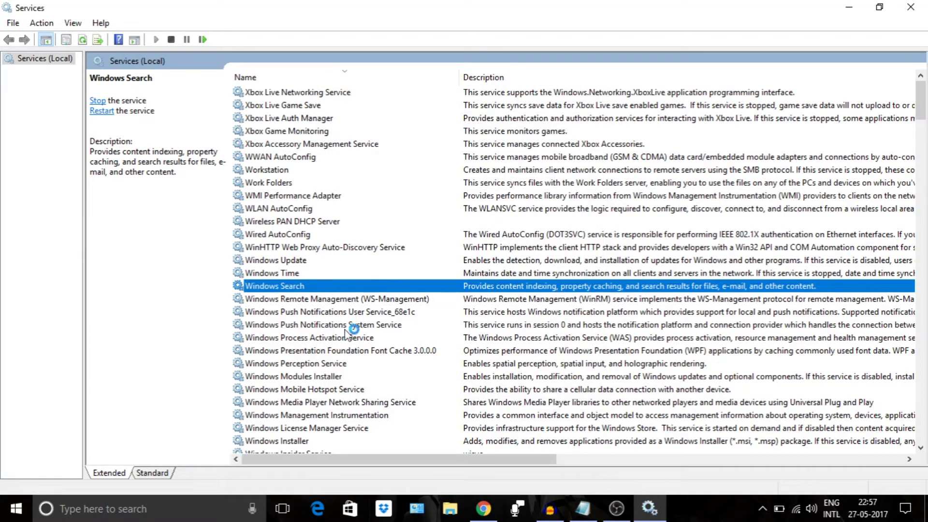
pyautogui.click(299, 77)
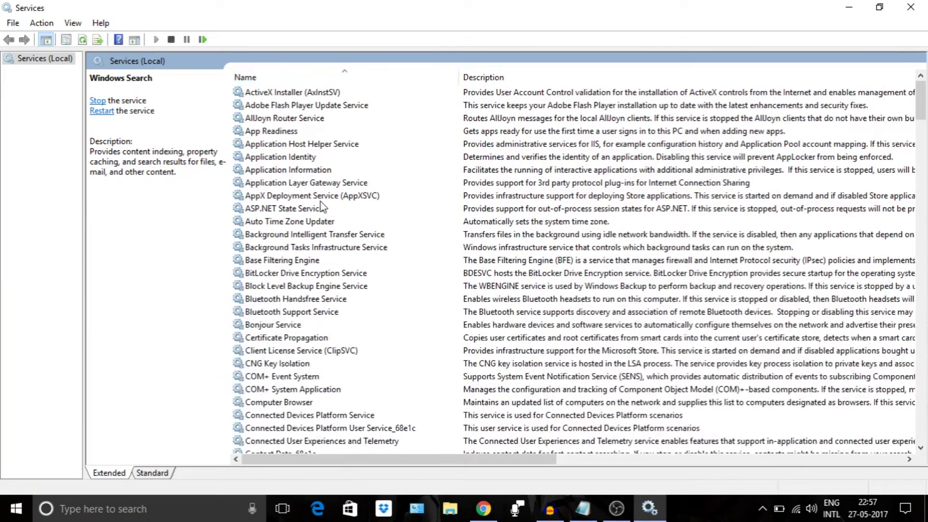
pyautogui.click(306, 235)
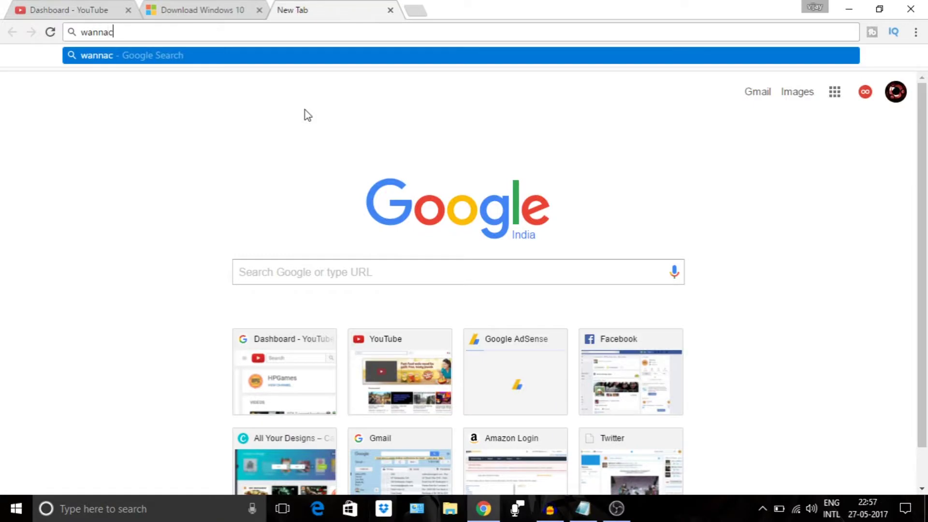
# Run a 'wannacry' web search and read the WannaCry ransomware attack Wikipedia article in a new tab.
pyautogui.write('y')
pyautogui.press('Return')
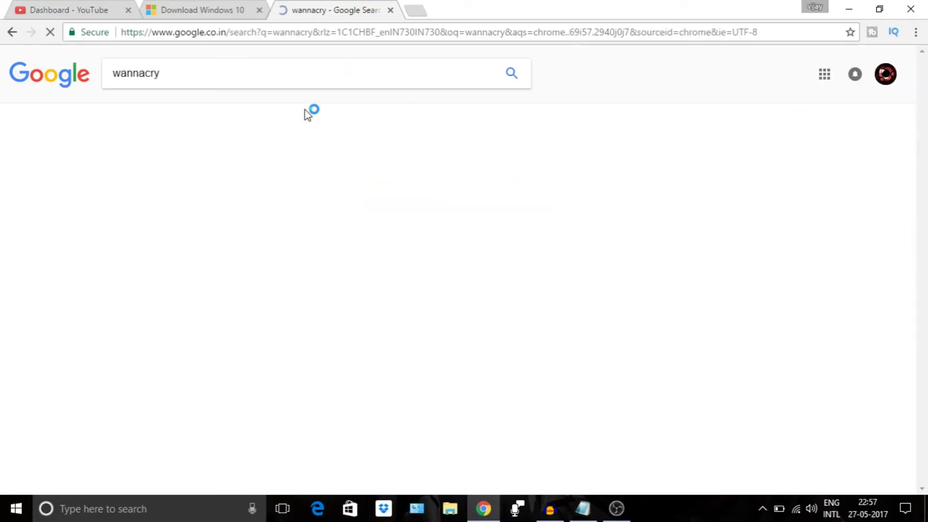
pyautogui.middleClick(289, 173)
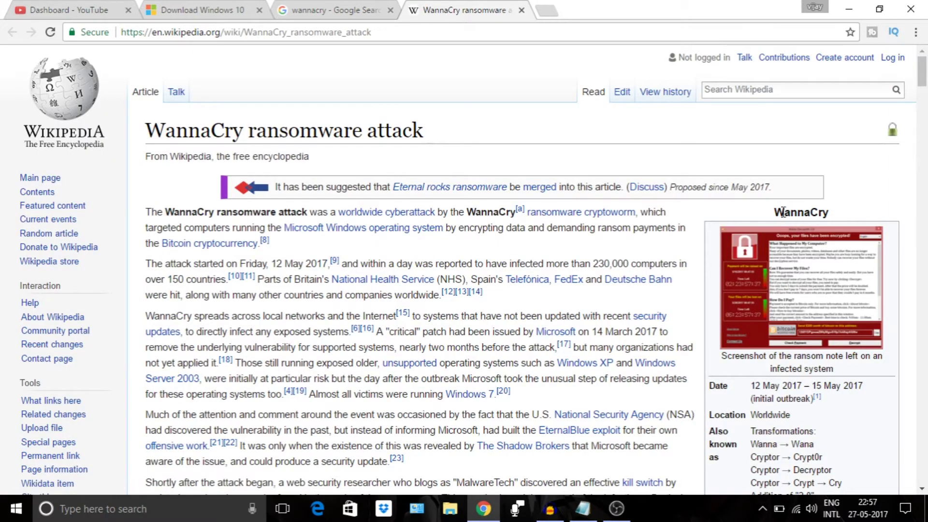
pyautogui.doubleClick(783, 213)
pyautogui.click(537, 309)
pyautogui.scroll(-8, 610, 407)
pyautogui.scroll(-8, 610, 408)
# Launch Registry Editor via Run 're' and go to the PrefetchParameters key path copied from the notes.
pyautogui.press('super+d')
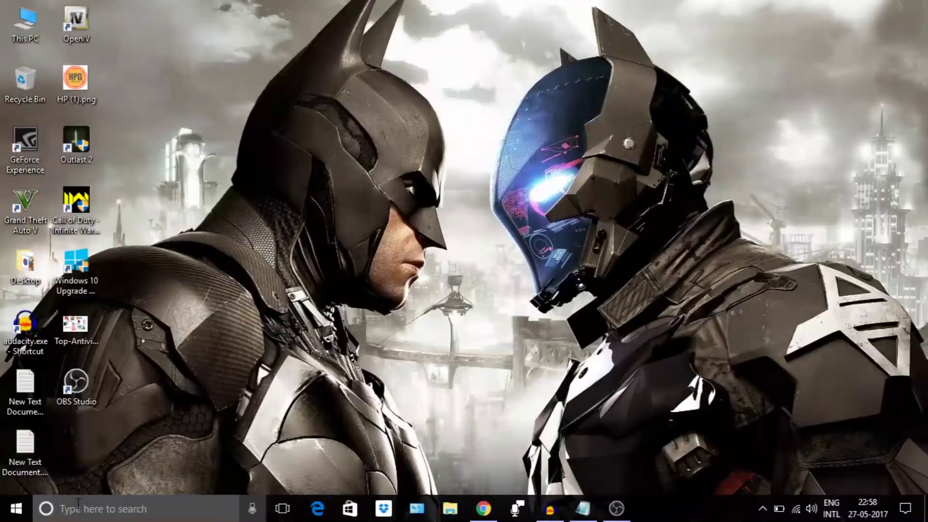
pyautogui.press('super+r')
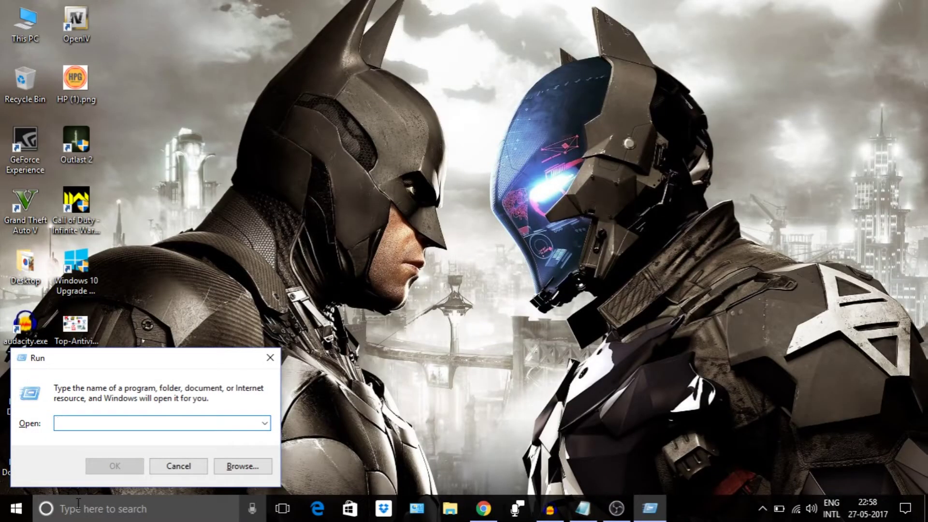
pyautogui.write('regedit')
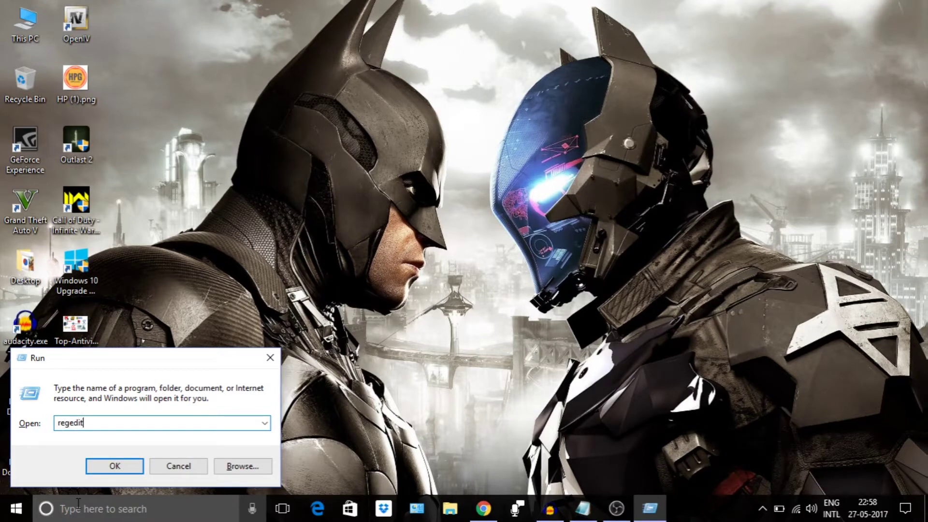
pyautogui.press('Return')
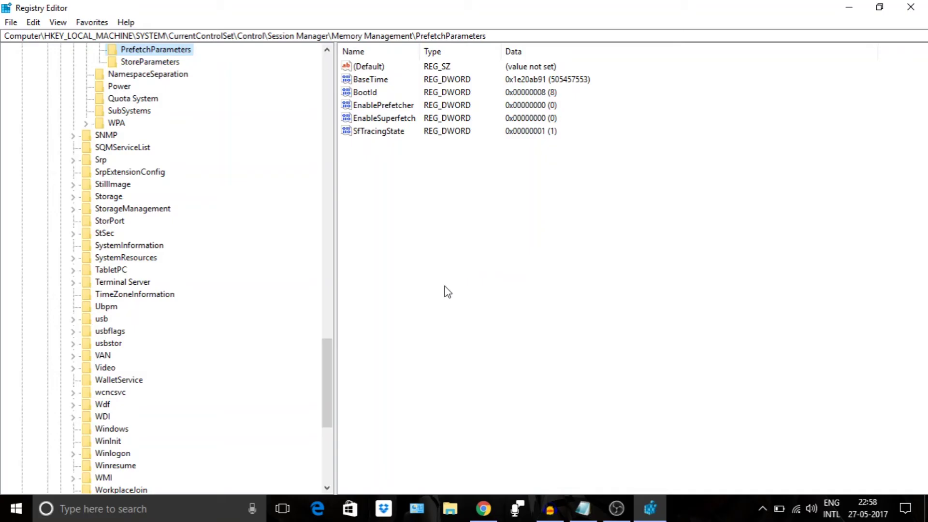
pyautogui.click(587, 513)
pyautogui.moveTo(411, 288); pyautogui.dragTo(126, 257)
pyautogui.rightClick(238, 261)
pyautogui.click(282, 305)
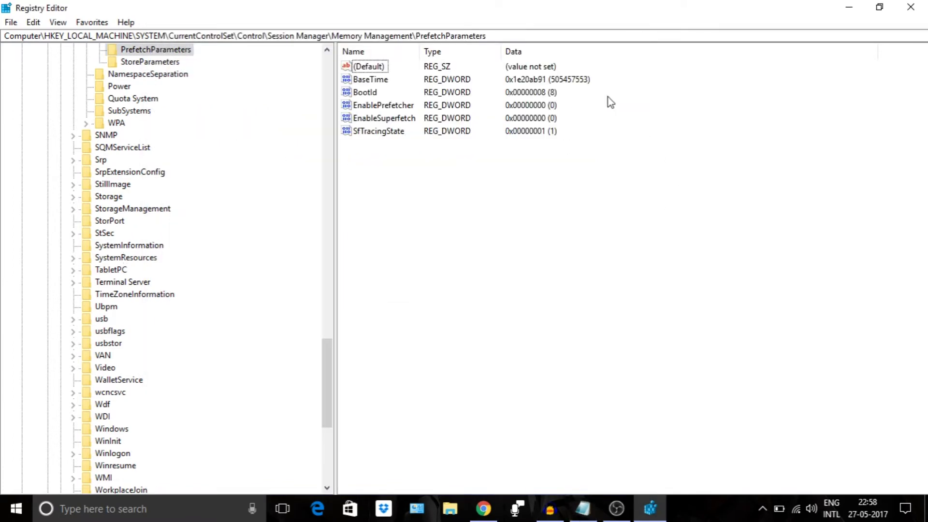
pyautogui.click(3, 38)
pyautogui.press('End')
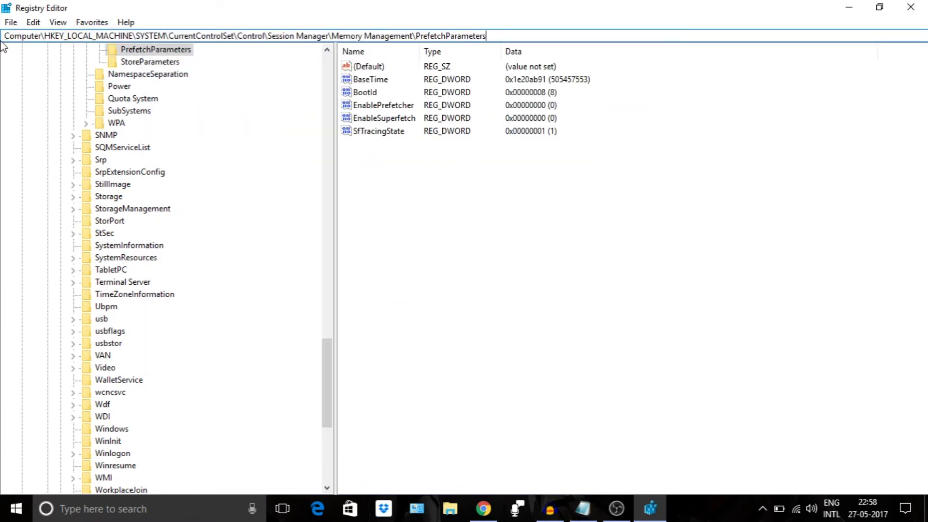
pyautogui.press('Return')
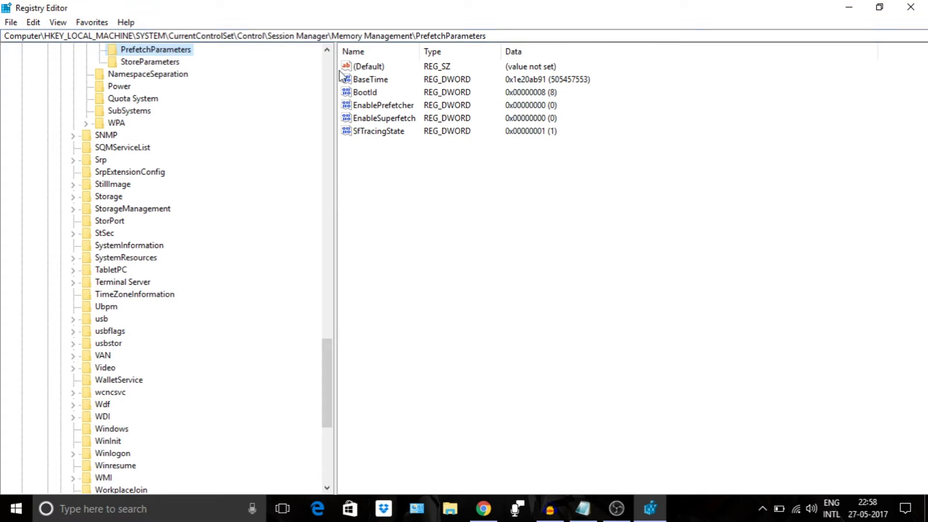
# Confirm EnablePrefetcher and EnableSuperfetch are both set to 0.
pyautogui.click(392, 105)
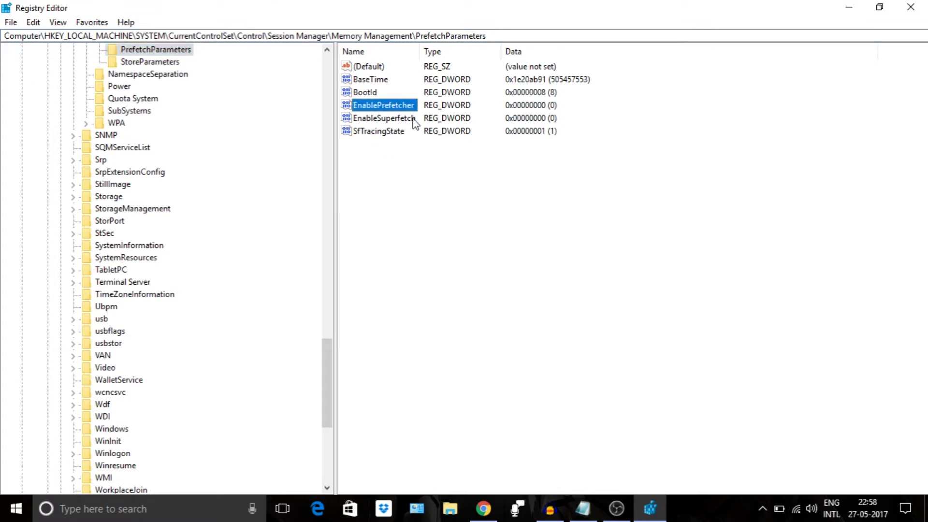
pyautogui.doubleClick(386, 106)
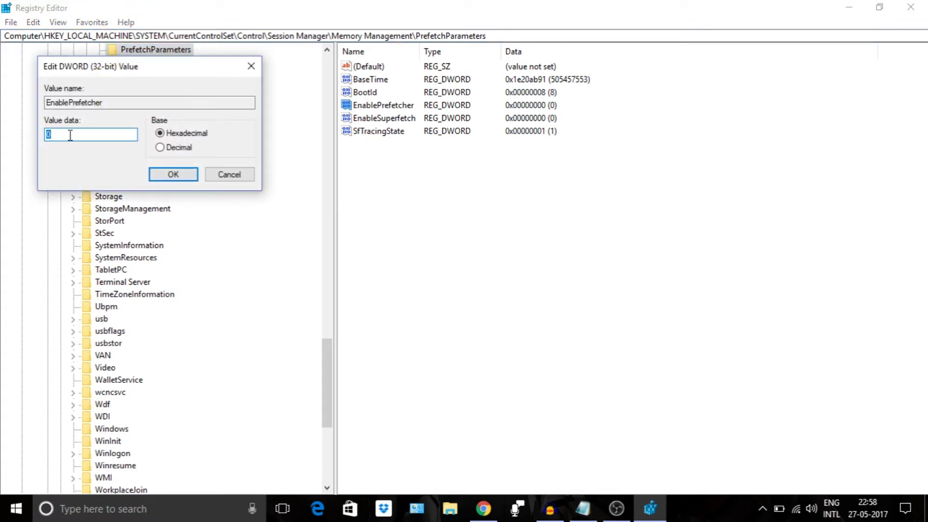
pyautogui.click(173, 175)
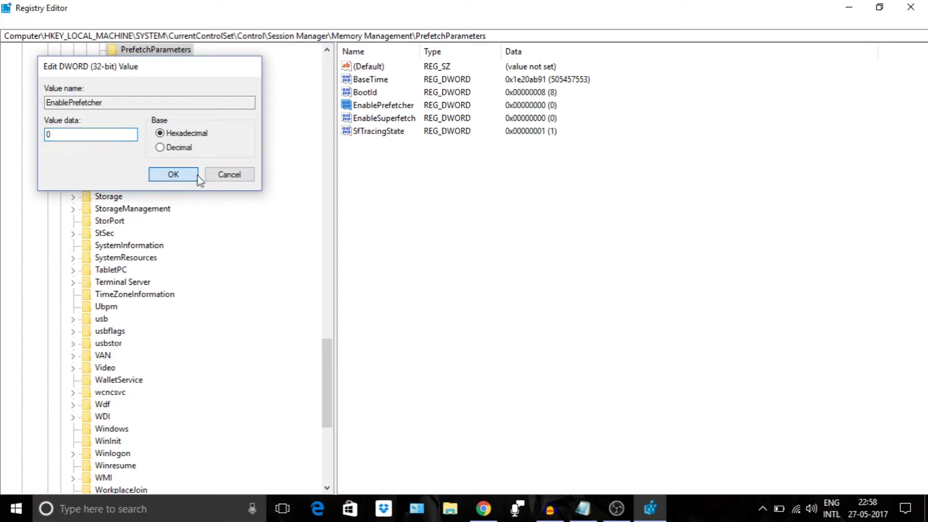
pyautogui.doubleClick(384, 119)
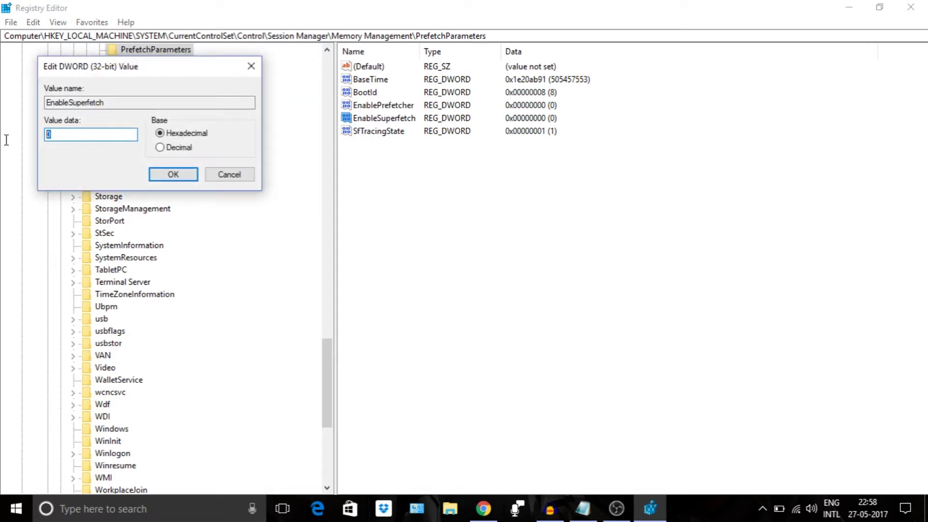
pyautogui.click(172, 175)
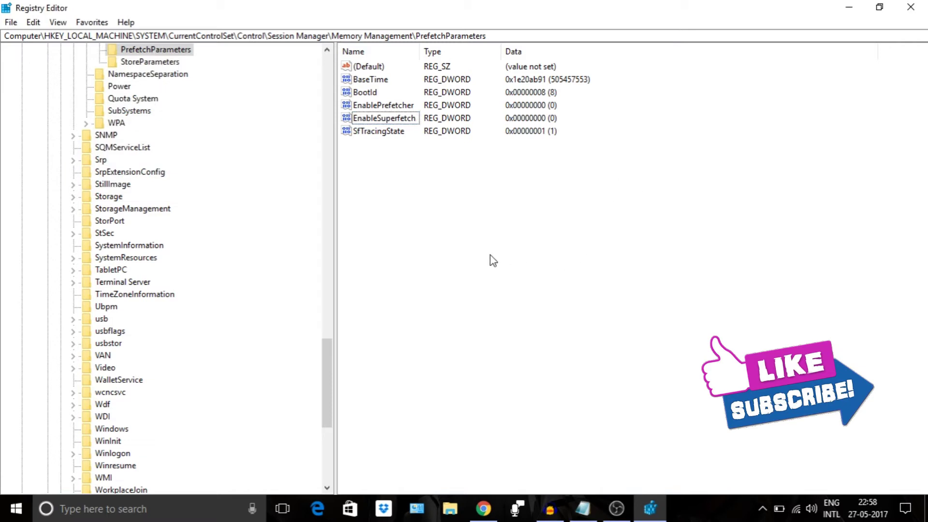
pyautogui.moveTo(329, 358); pyautogui.dragTo(328, 81)
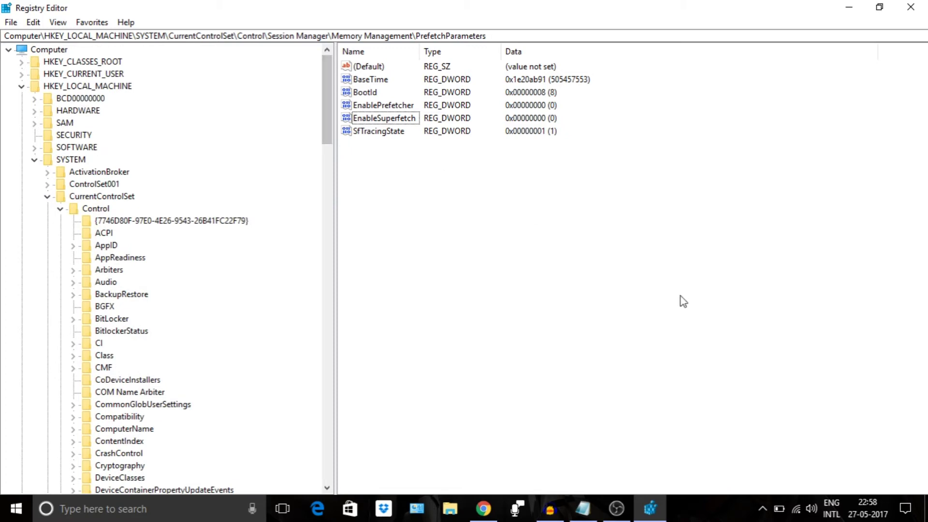
# Close Registry Editor, turn off Cortana's live tile, and open the Gaming settings.
pyautogui.click(910, 7)
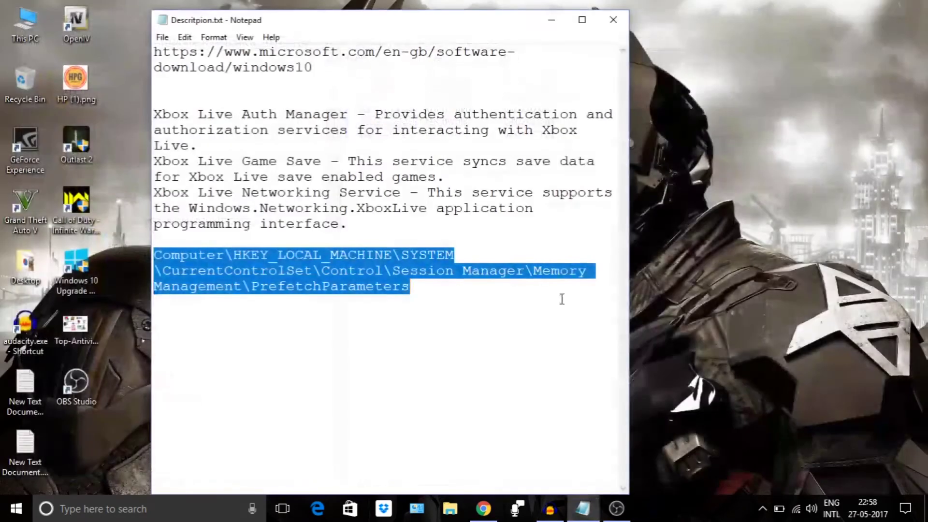
pyautogui.click(551, 20)
pyautogui.click(16, 508)
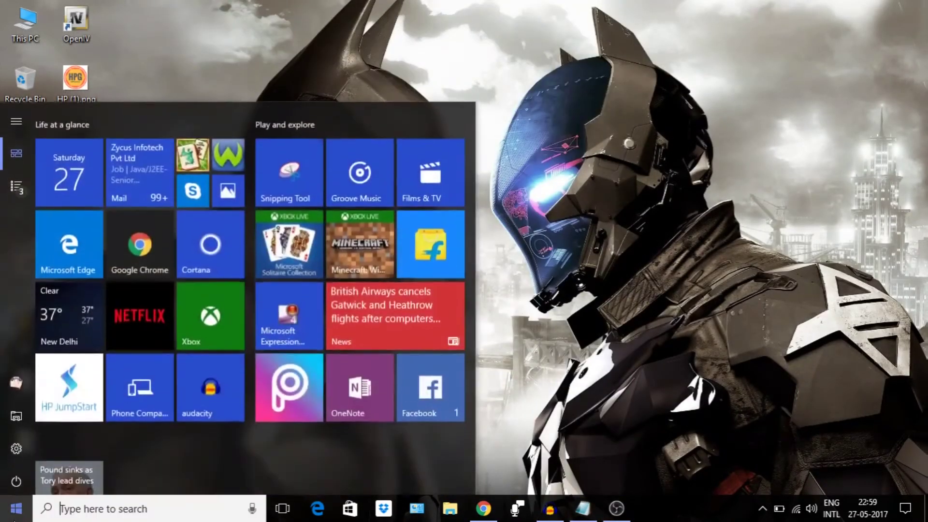
pyautogui.rightClick(221, 242)
pyautogui.moveTo(263, 301)
pyautogui.click(445, 308)
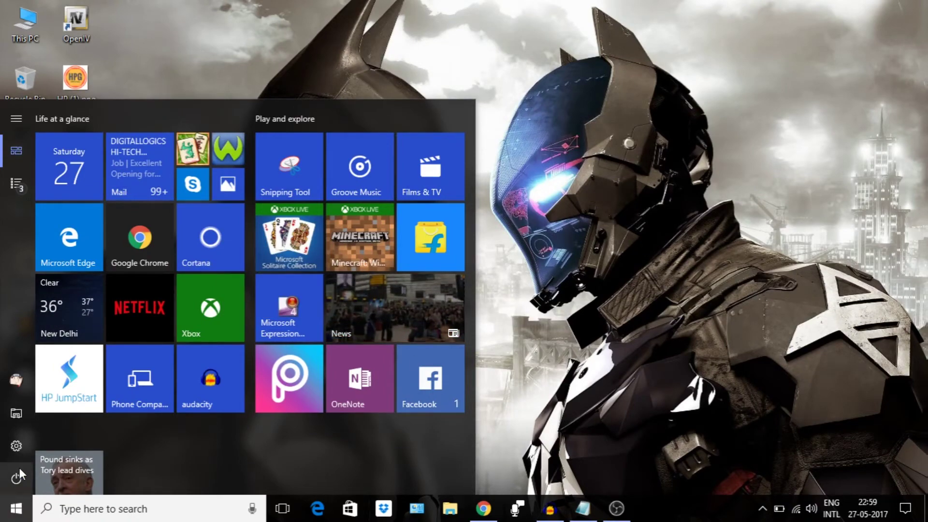
pyautogui.click(15, 452)
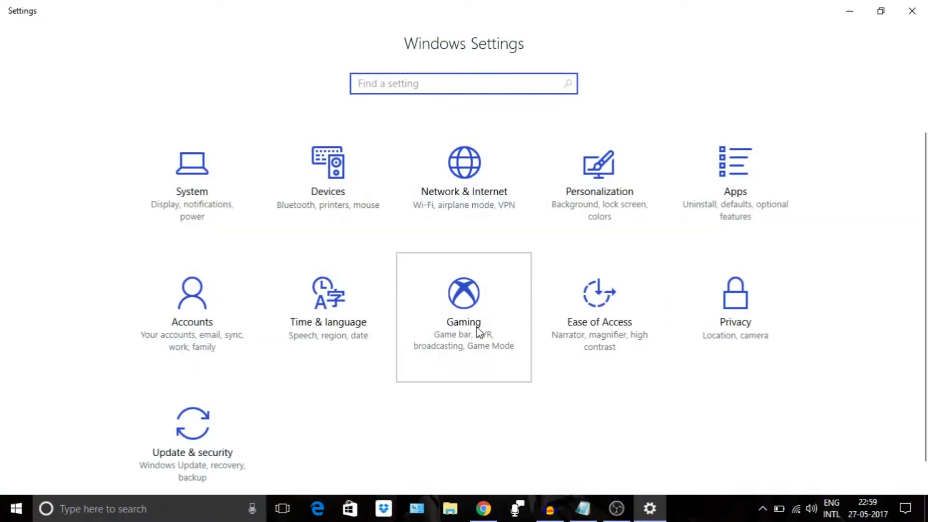
pyautogui.click(479, 331)
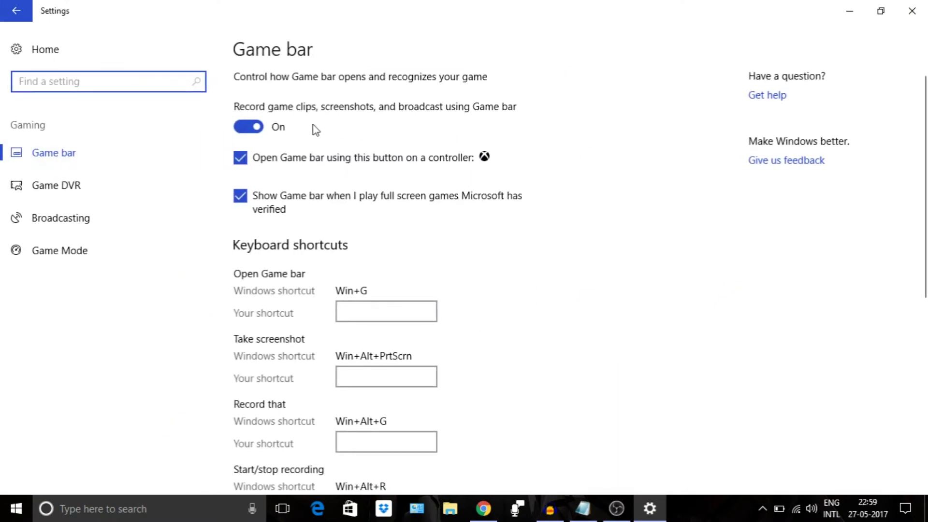
# Switch off Game bar recording and Game DVR audio recording, then check Broadcasting and Game Mode.
pyautogui.click(253, 132)
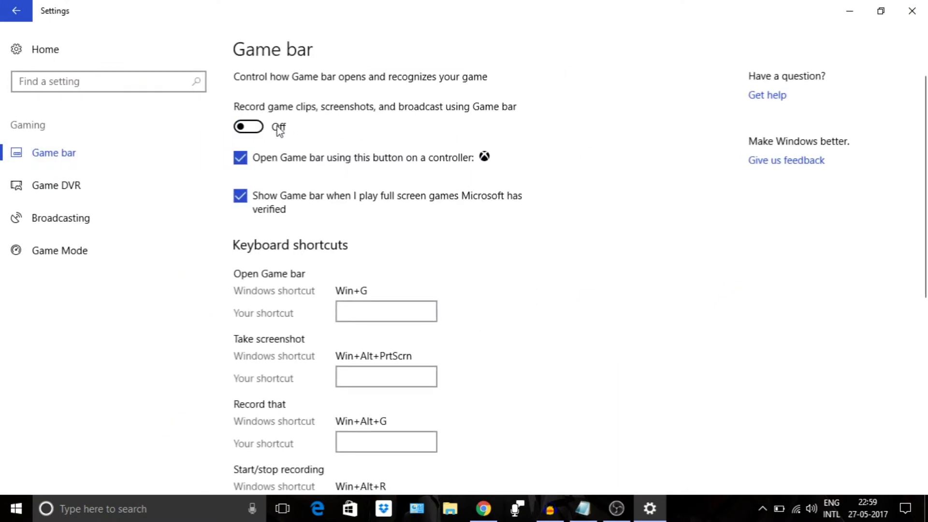
pyautogui.click(77, 187)
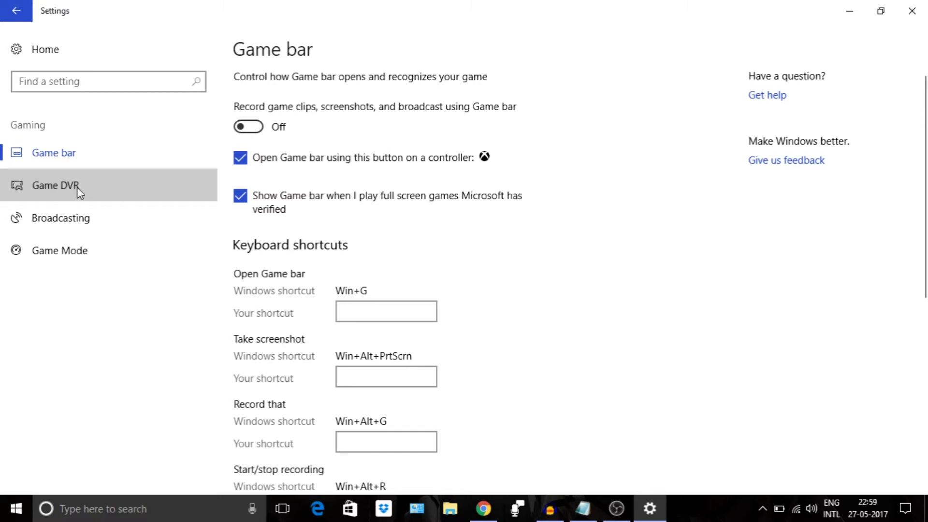
pyautogui.scroll(-4, 318, 321)
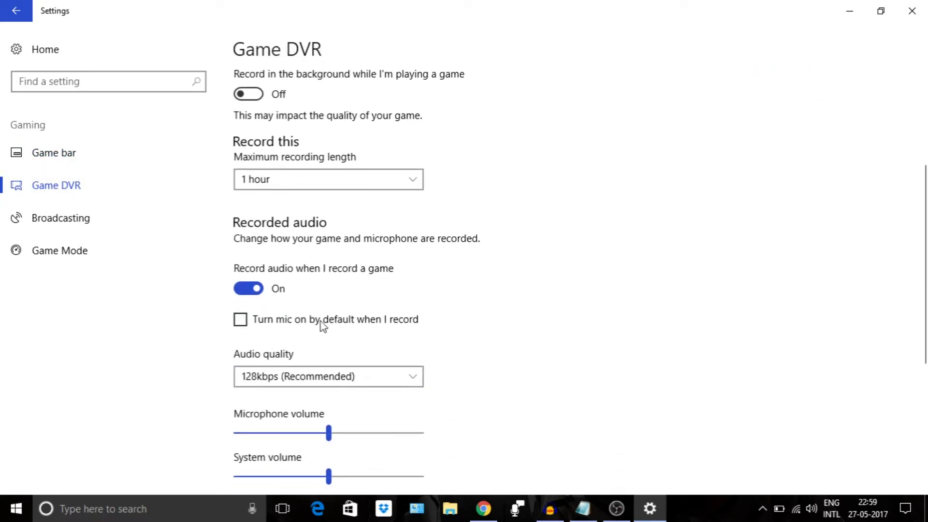
pyautogui.click(248, 288)
pyautogui.scroll(-2, 358, 309)
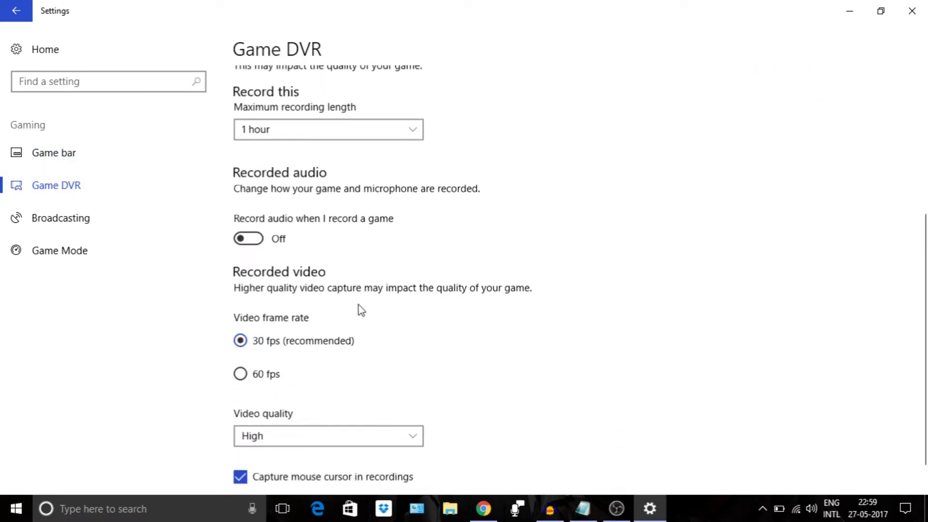
pyautogui.click(87, 224)
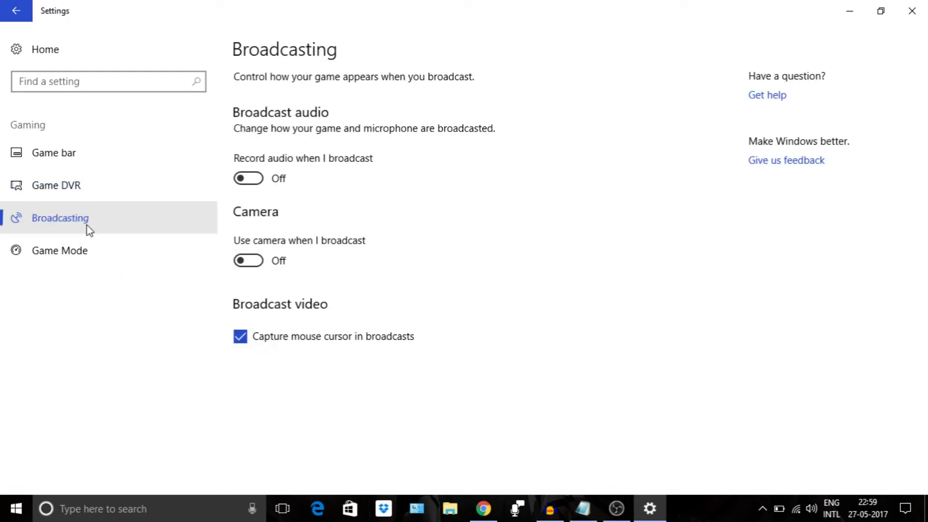
pyautogui.click(93, 261)
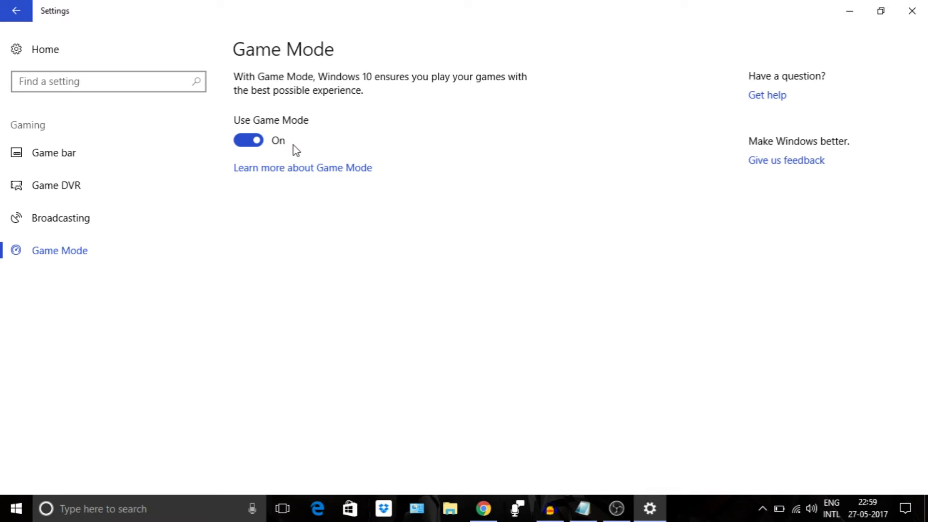
# Return to Settings and review the Privacy Location and Camera pages.
pyautogui.press('super')
pyautogui.click(21, 450)
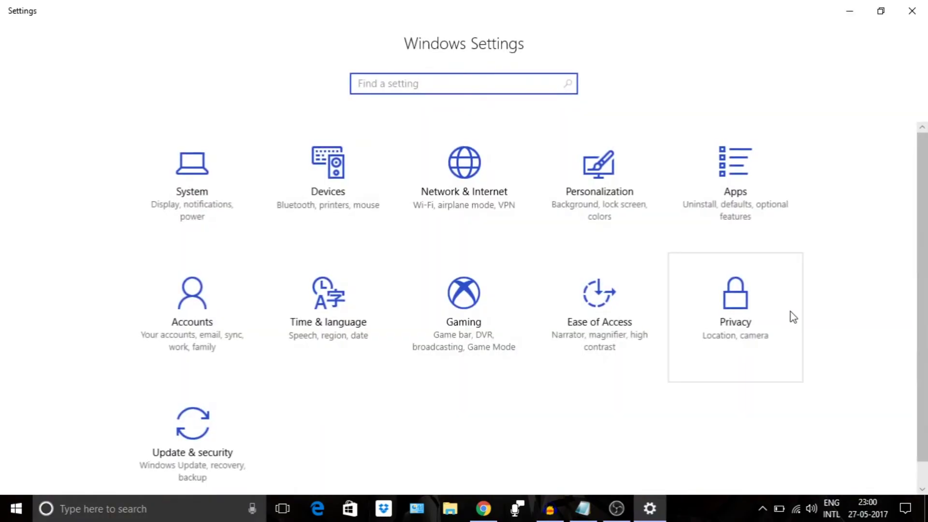
pyautogui.click(793, 317)
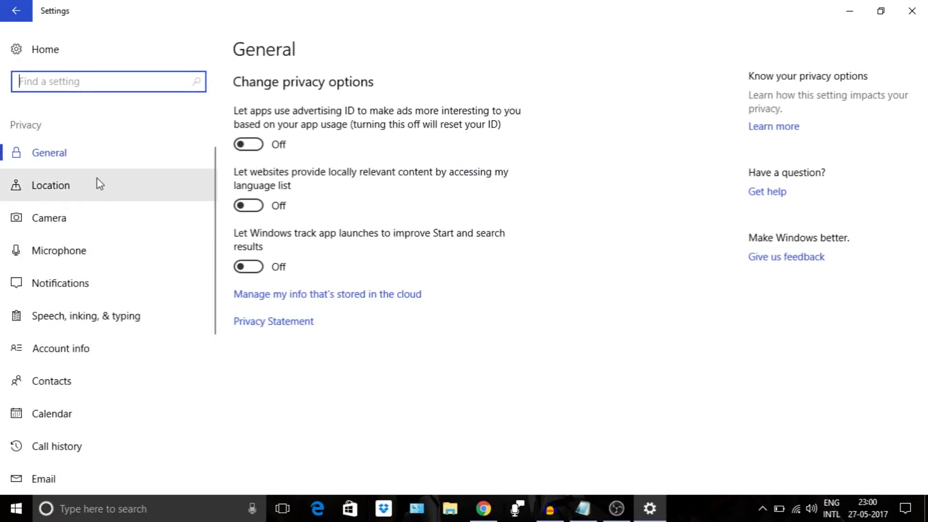
pyautogui.click(74, 186)
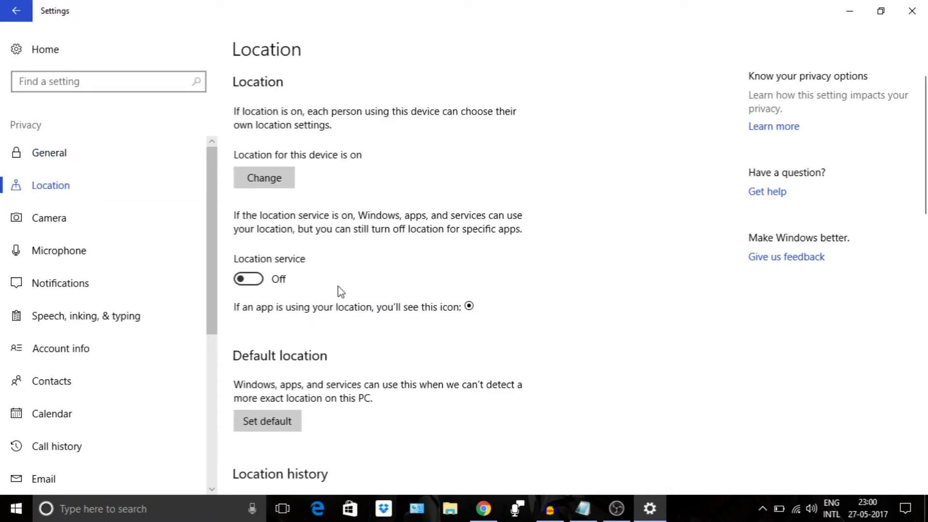
pyautogui.scroll(-6, 368, 321)
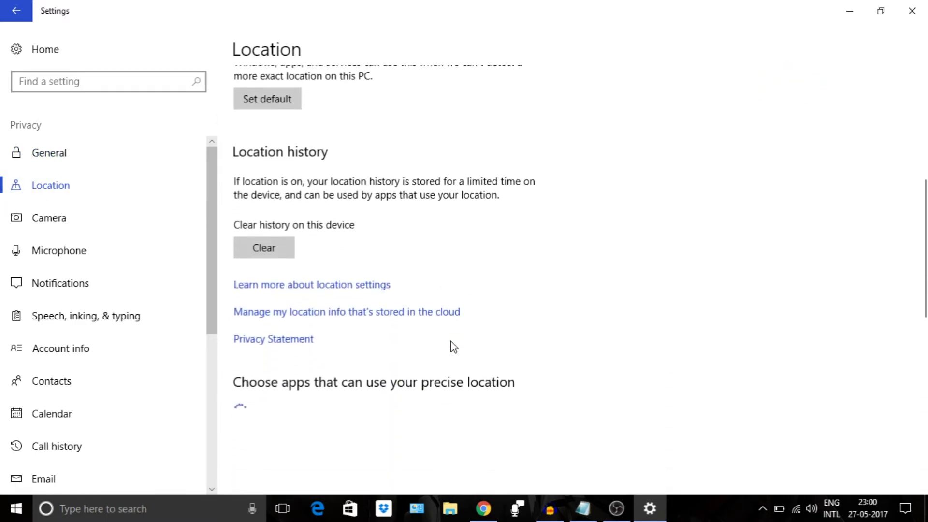
pyautogui.scroll(-5, 453, 347)
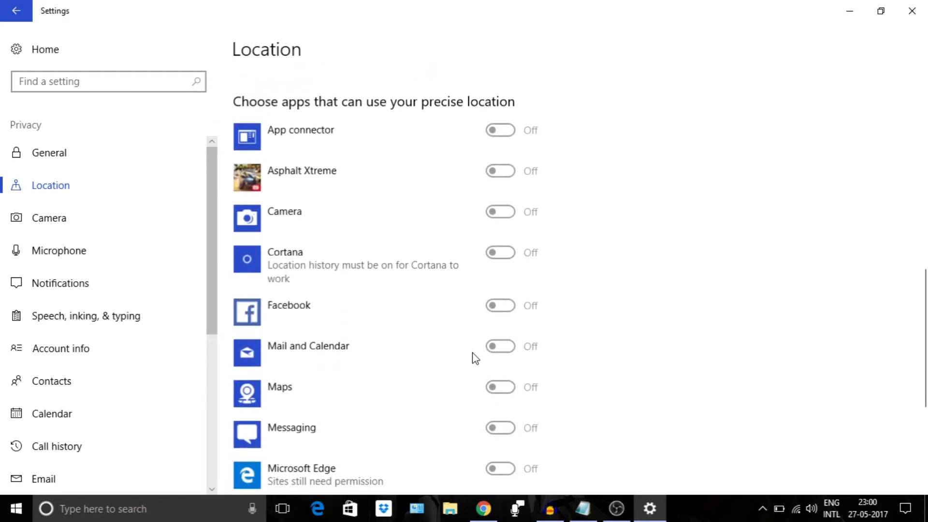
pyautogui.scroll(-5, 476, 358)
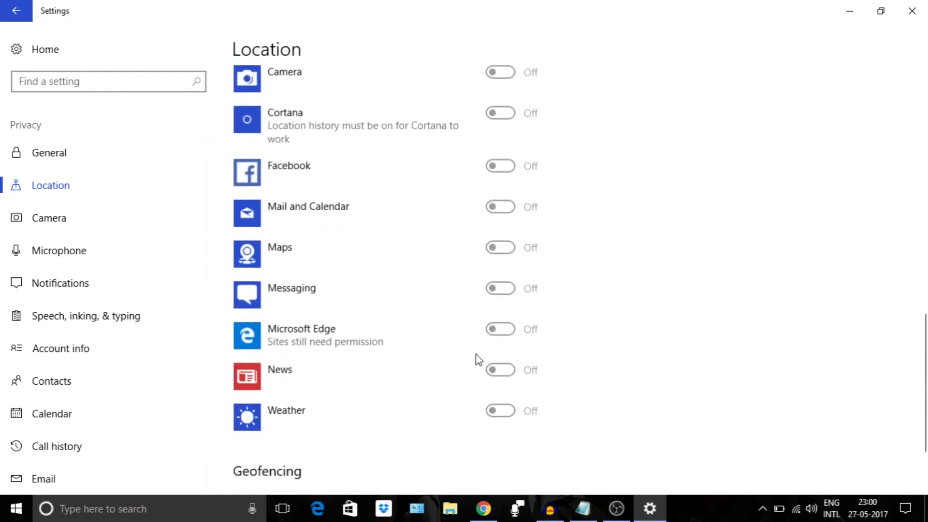
pyautogui.click(58, 225)
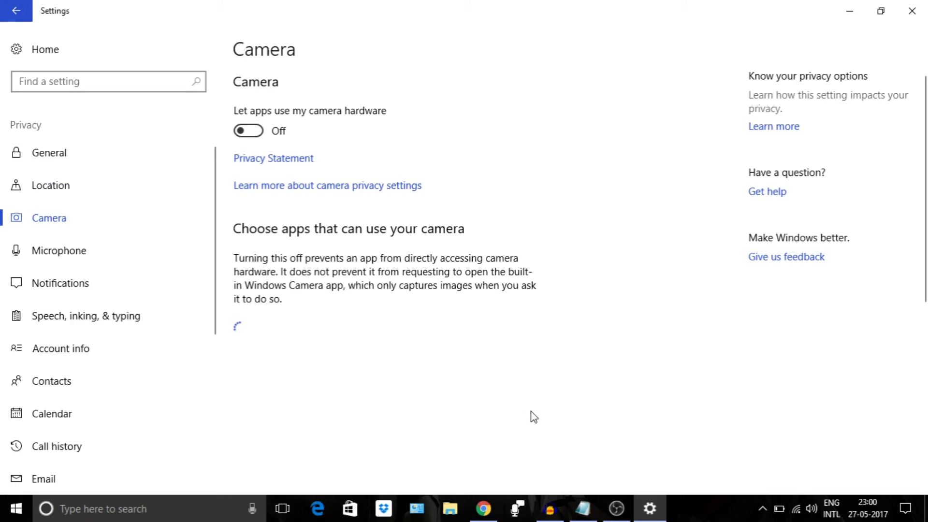
pyautogui.scroll(-7, 548, 358)
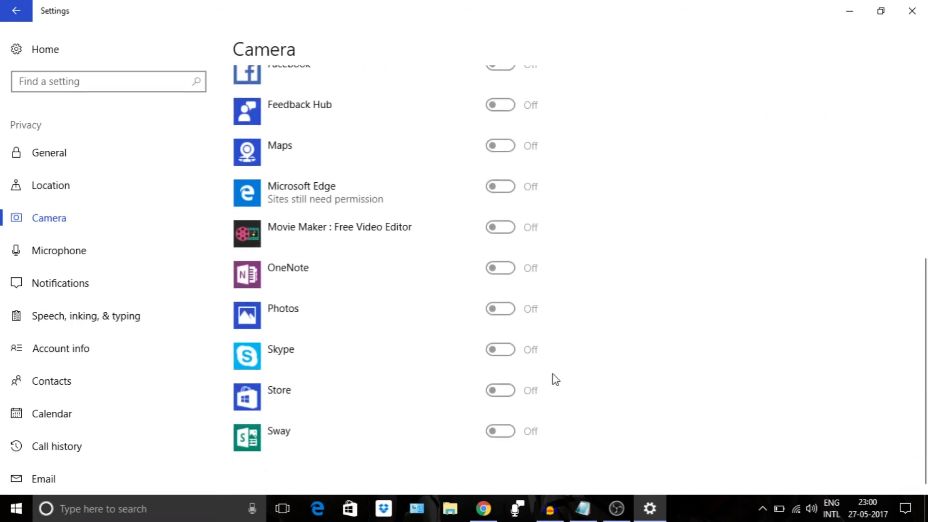
pyautogui.scroll(7, 553, 379)
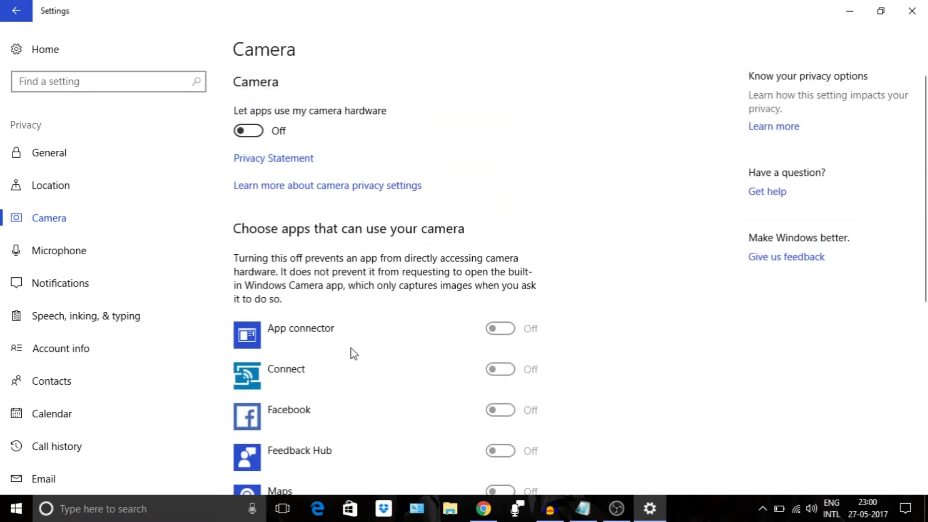
# Review the Microphone, Notifications, Speech, Account info and Contacts privacy pages.
pyautogui.click(102, 256)
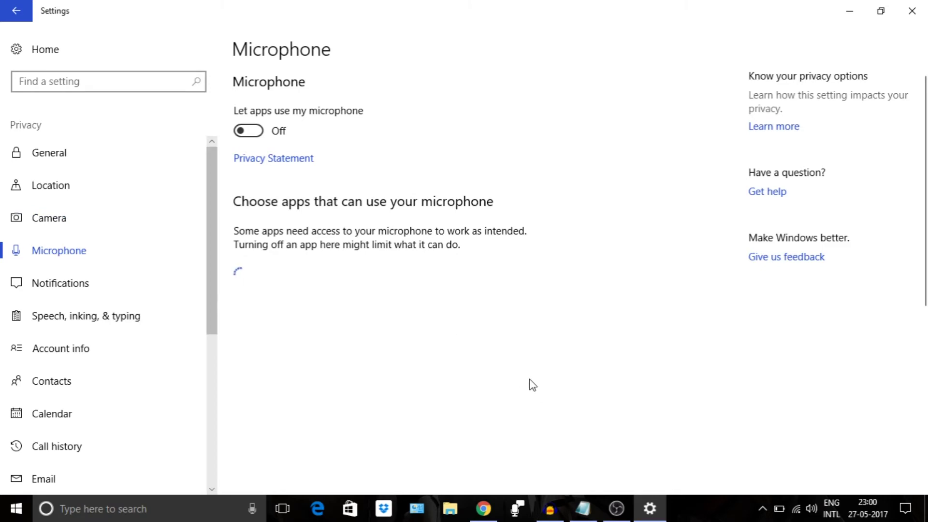
pyautogui.scroll(-7, 531, 379)
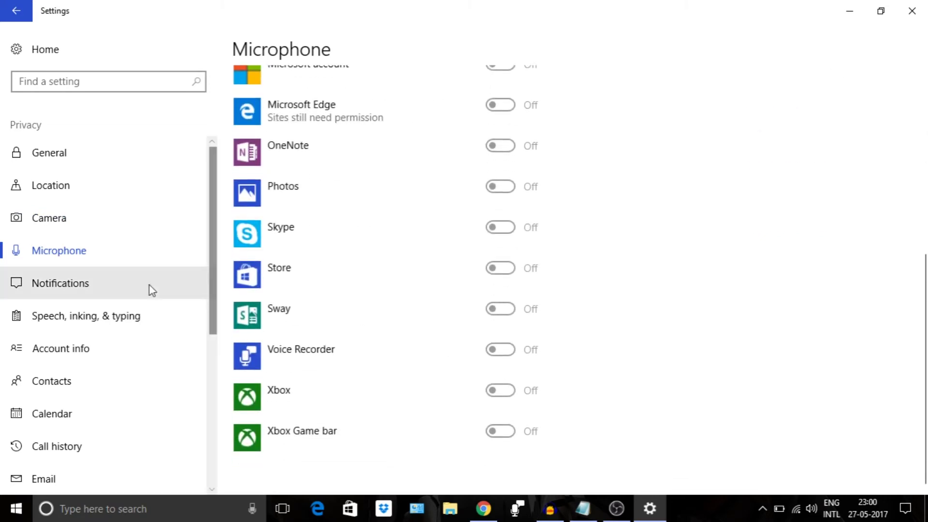
pyautogui.click(118, 286)
pyautogui.click(145, 320)
pyautogui.click(136, 355)
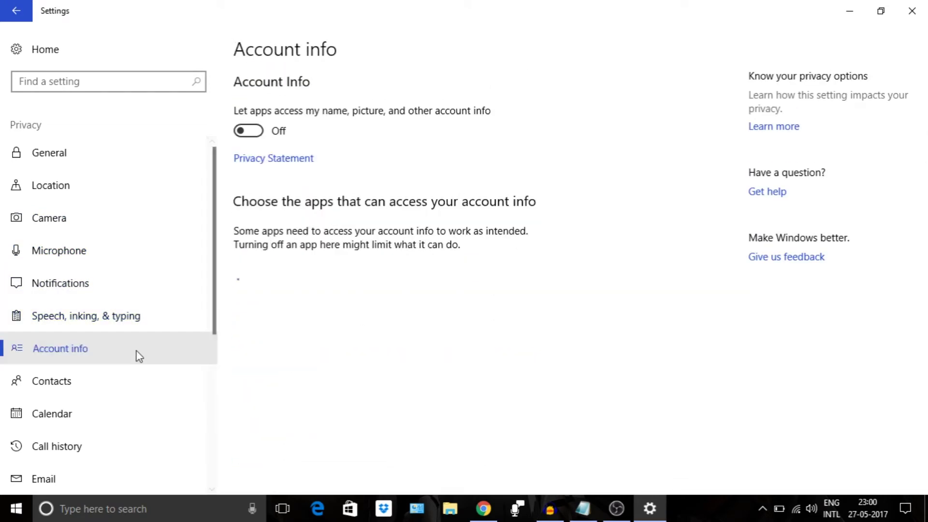
pyautogui.click(132, 385)
pyautogui.scroll(-5, 160, 329)
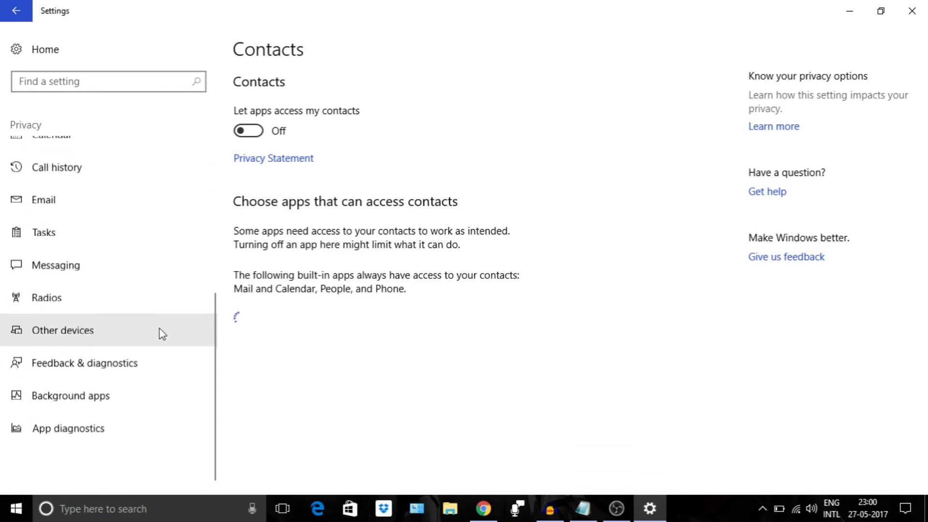
# Scroll through the Background apps toggles, then open Task Manager.
pyautogui.click(137, 385)
pyautogui.scroll(-2, 570, 366)
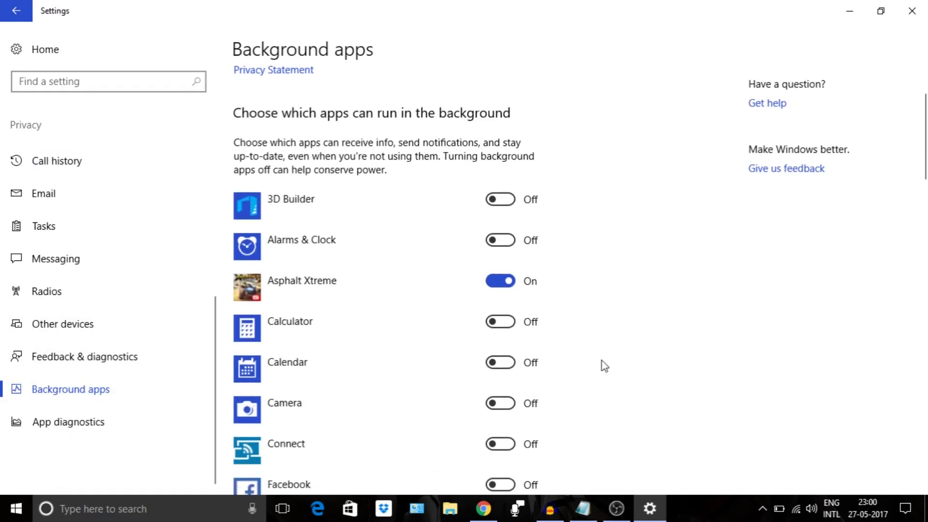
pyautogui.scroll(-1, 604, 366)
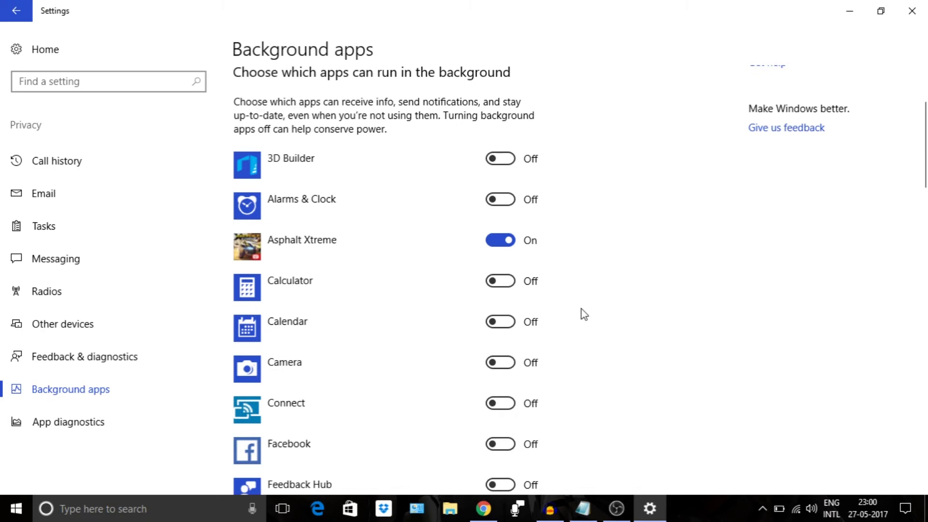
pyautogui.scroll(-10, 563, 371)
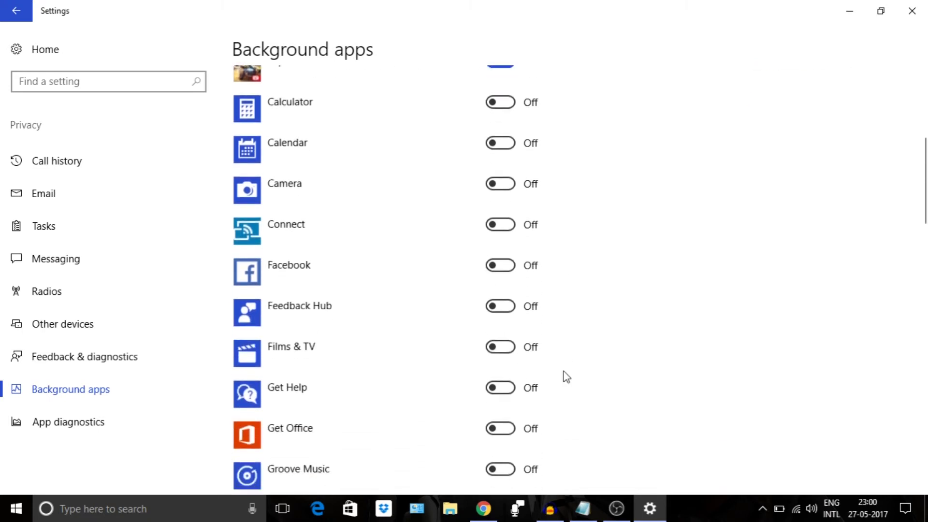
pyautogui.scroll(-1, 566, 377)
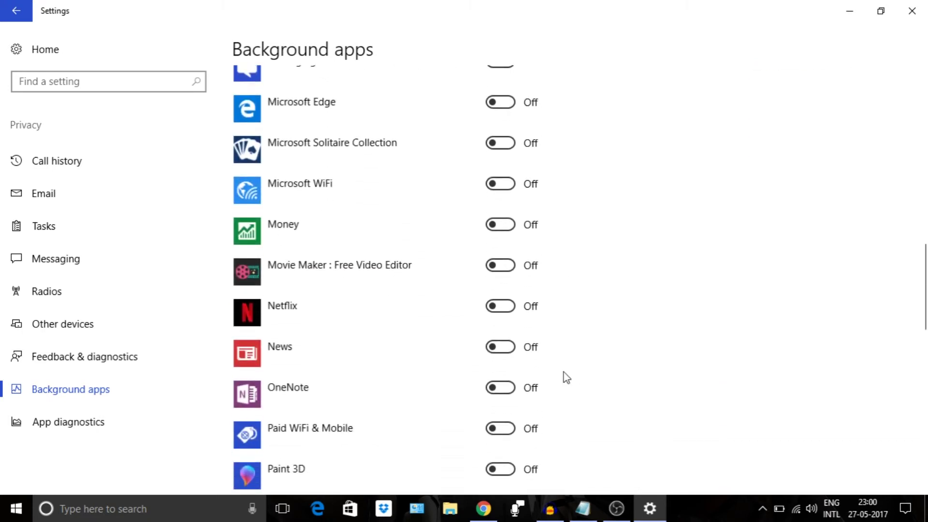
pyautogui.scroll(-13, 566, 377)
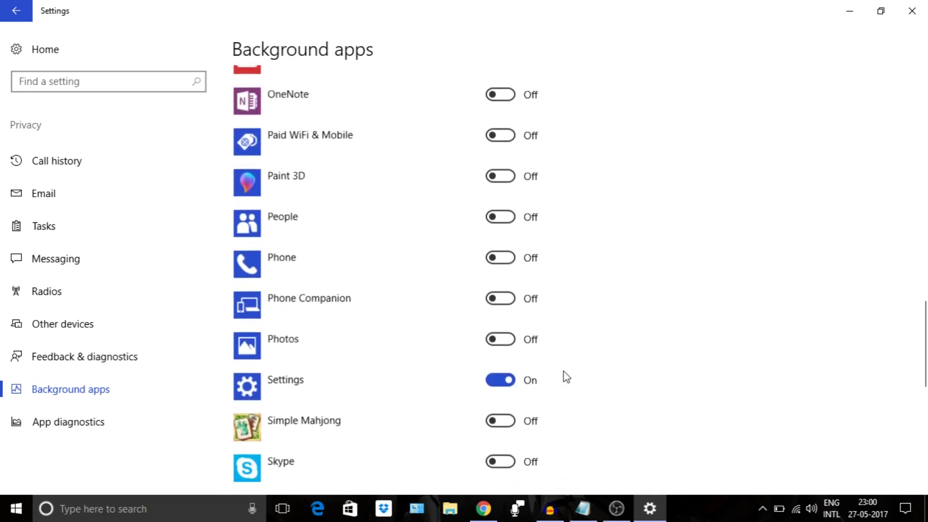
pyautogui.scroll(-3, 567, 376)
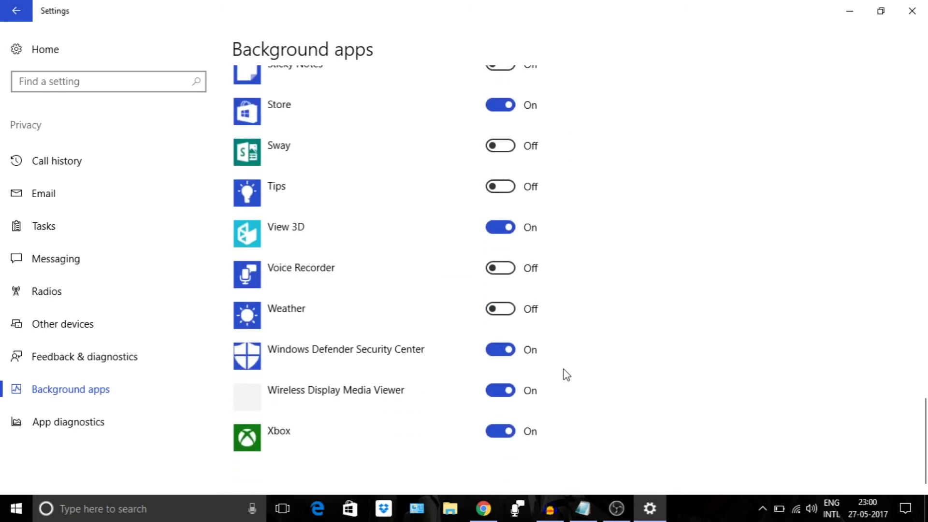
pyautogui.scroll(15, 563, 369)
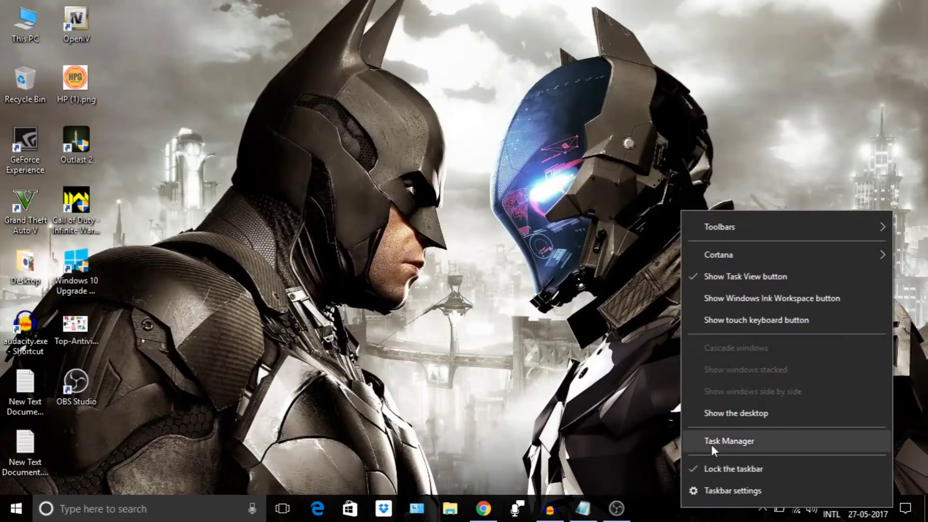
pyautogui.click(711, 445)
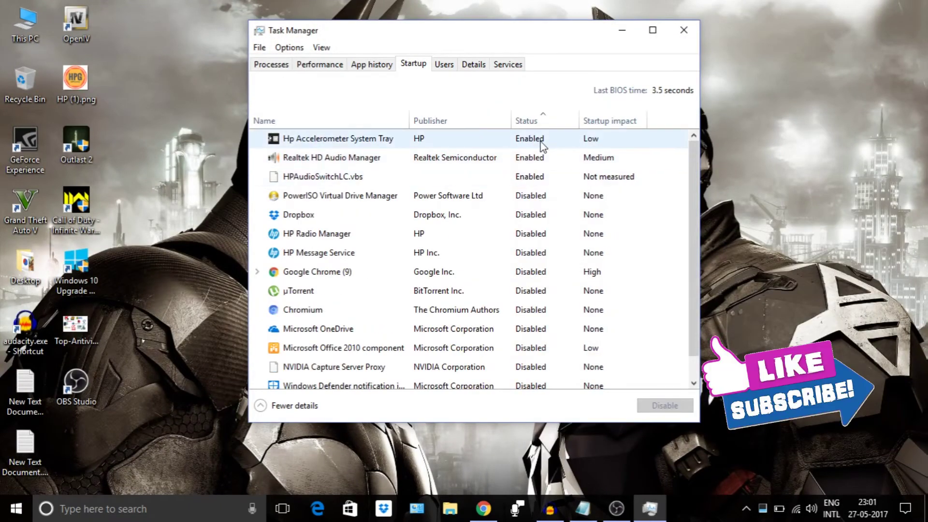
# Disable then re-enable Hp Accelerometer System Tray at startup, select HP Radio Manager, and close Task Manager.
pyautogui.click(541, 141)
pyautogui.click(680, 407)
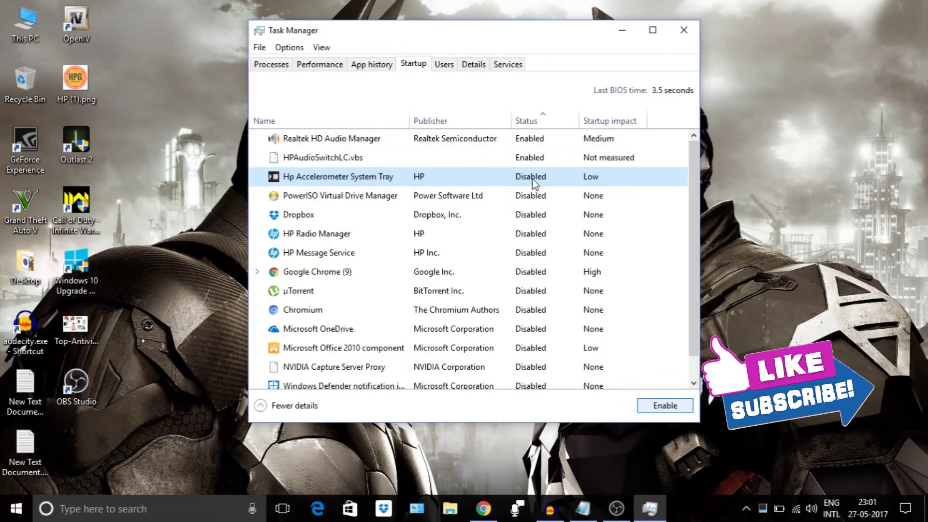
pyautogui.click(660, 407)
pyautogui.click(544, 234)
pyautogui.scroll(-1, 573, 319)
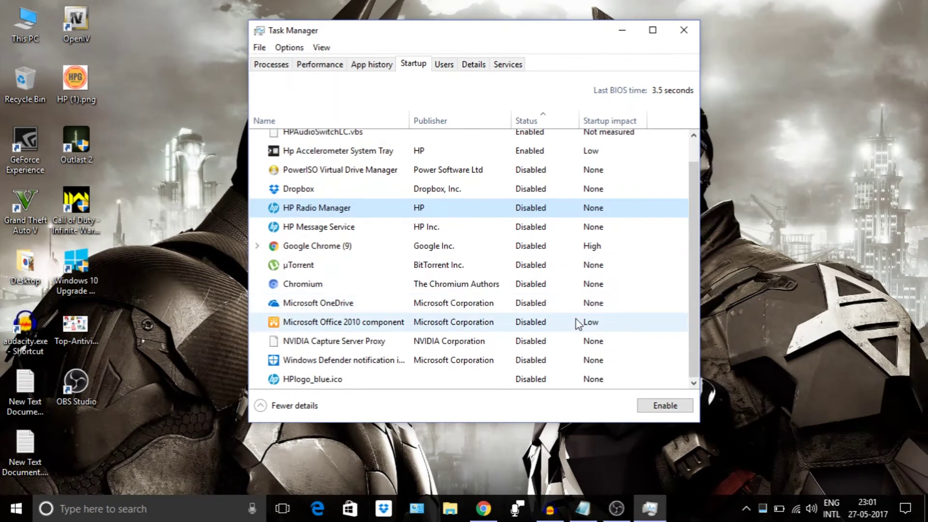
pyautogui.scroll(1, 578, 324)
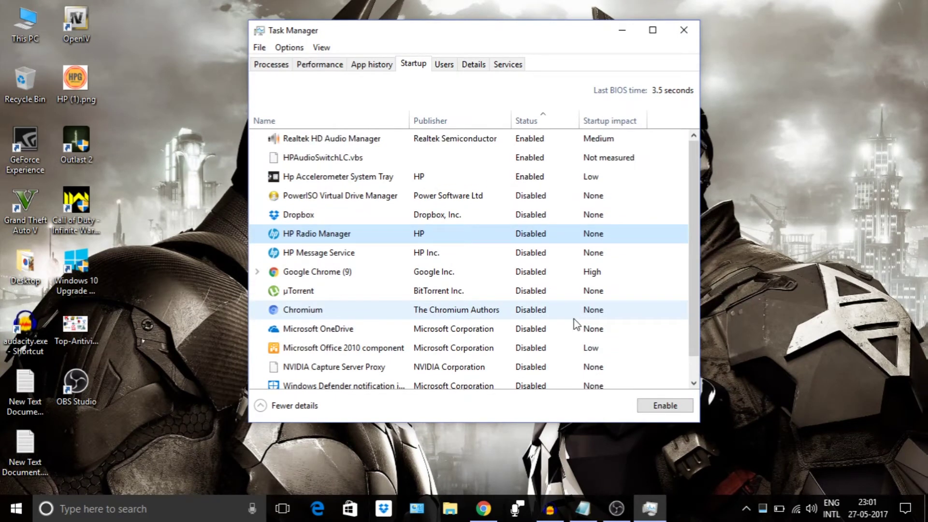
pyautogui.hotkey('alt', 'F4')
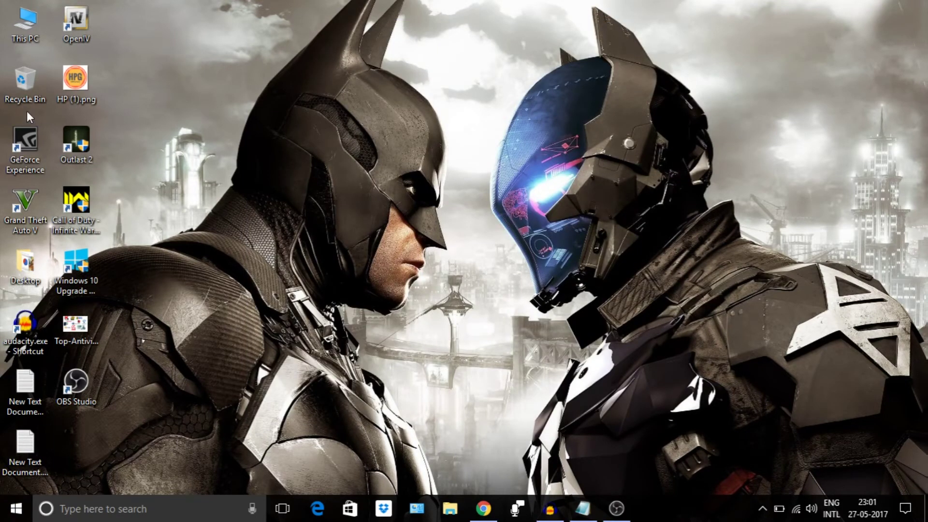
# From This PC's Properties, open Performance Settings under Advanced system settings and choose Adjust for best performance.
pyautogui.rightClick(34, 34)
pyautogui.click(78, 194)
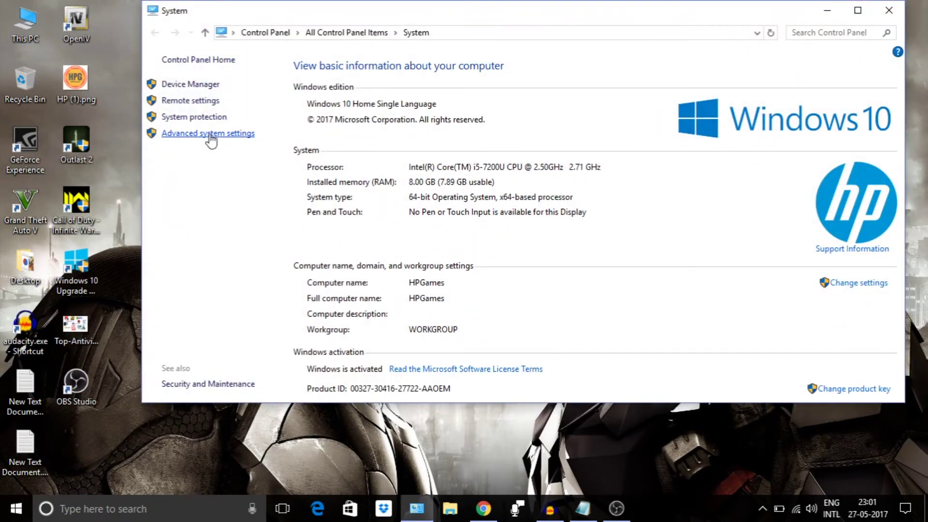
pyautogui.click(211, 136)
pyautogui.click(247, 127)
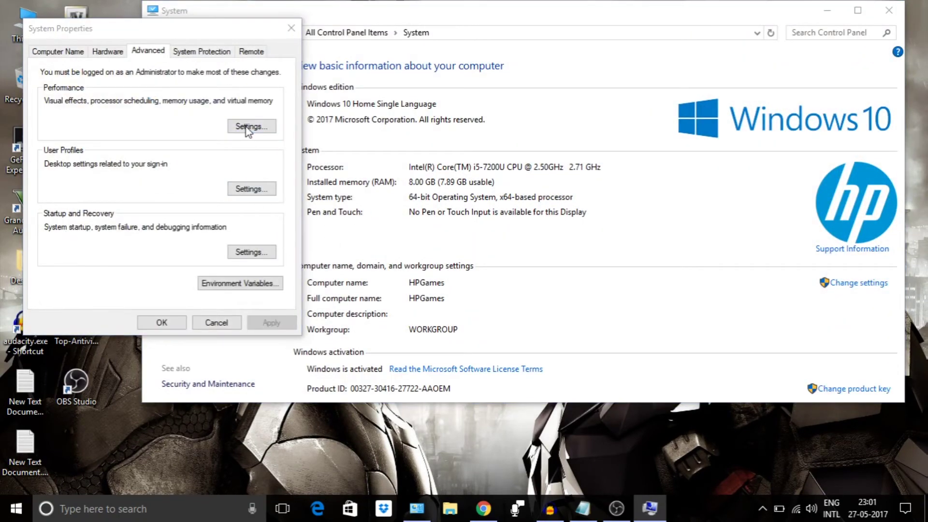
pyautogui.click(134, 189)
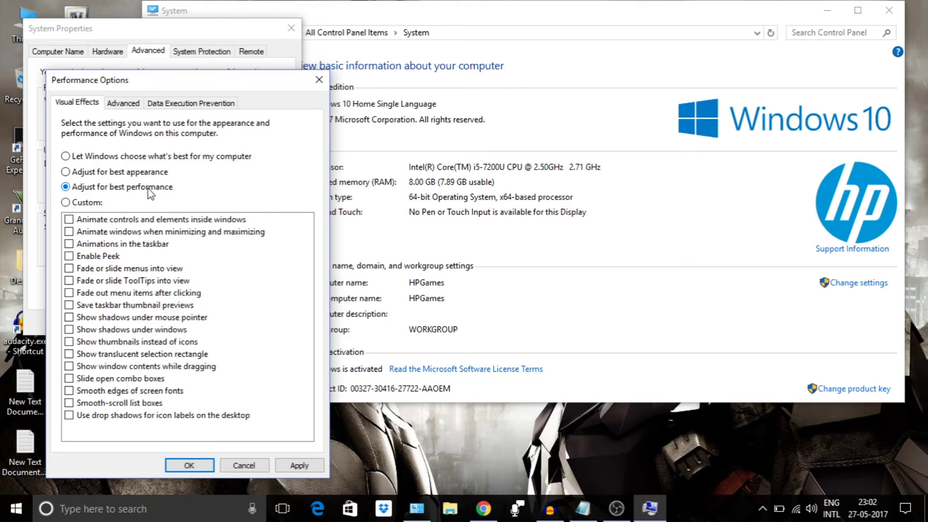
# Set drive C's custom paging file to 8000 MB initial and 12000 MB maximum.
pyautogui.click(124, 103)
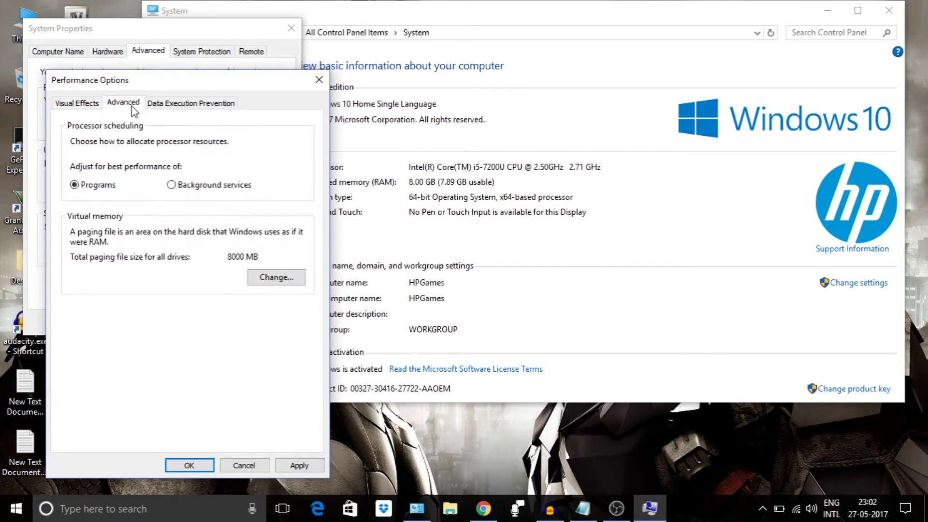
pyautogui.click(276, 278)
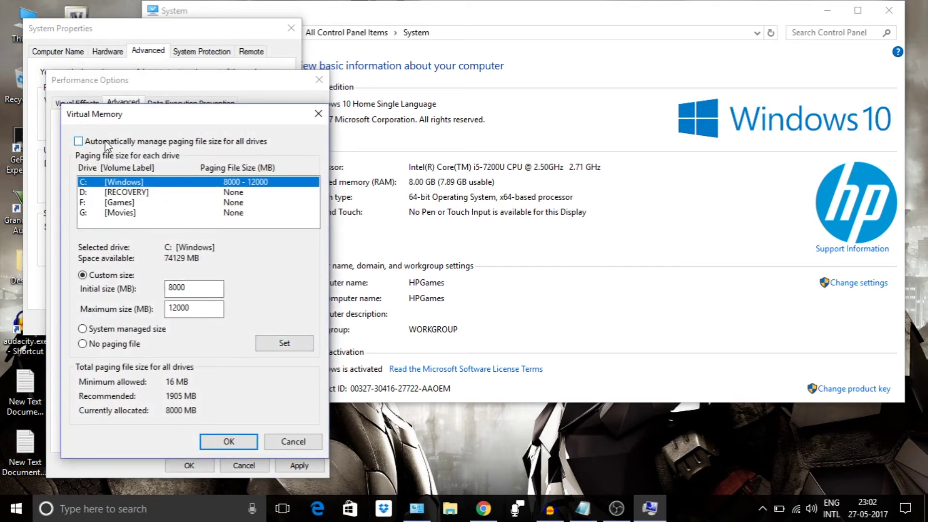
pyautogui.moveTo(207, 288); pyautogui.dragTo(134, 288)
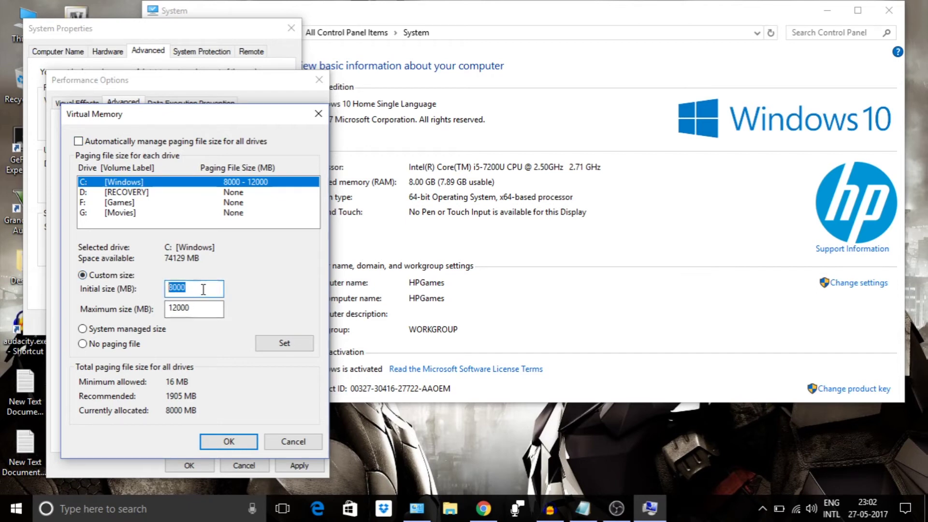
pyautogui.moveTo(206, 308); pyautogui.dragTo(134, 307)
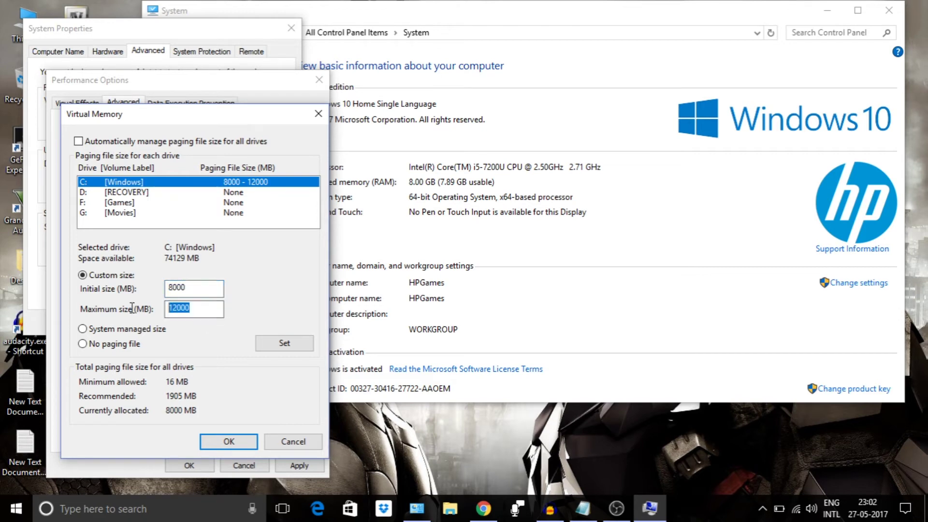
pyautogui.click(201, 310)
pyautogui.click(286, 344)
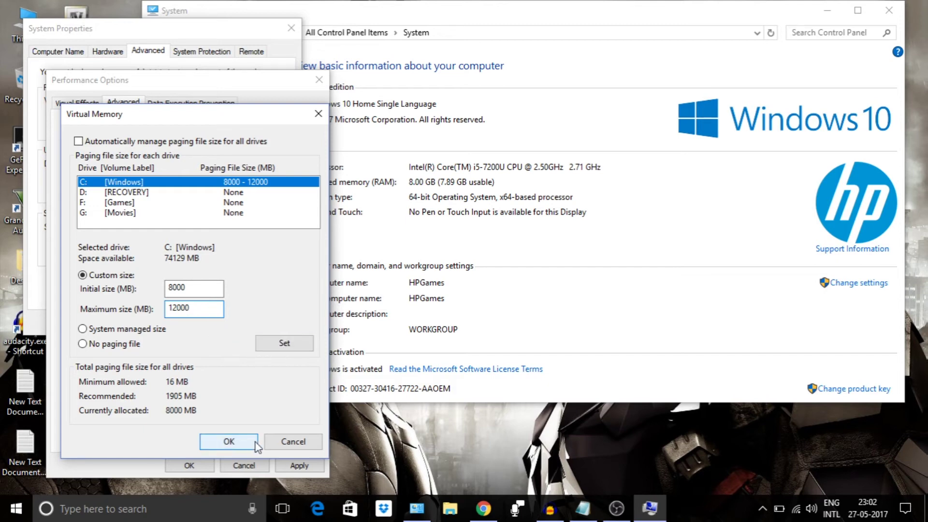
pyautogui.click(230, 442)
# Close Performance Options, System Properties and the System window.
pyautogui.click(244, 467)
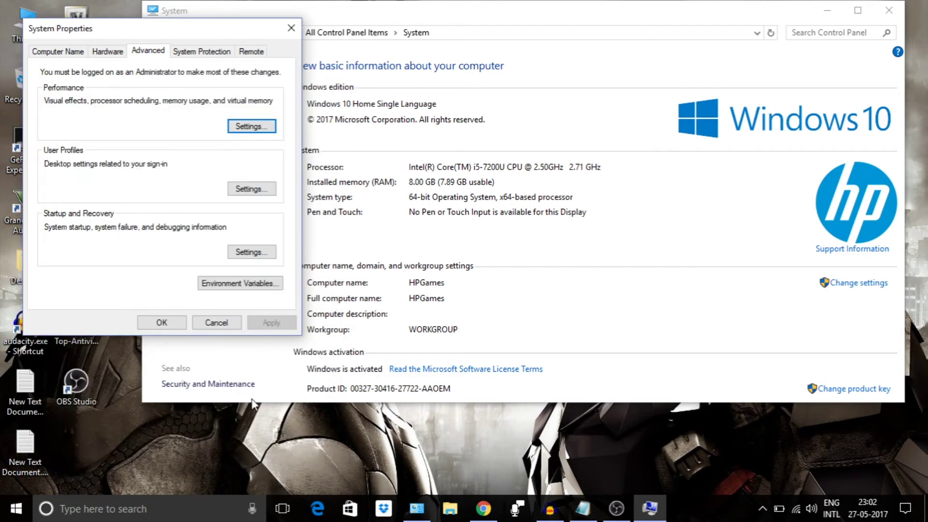
pyautogui.click(233, 322)
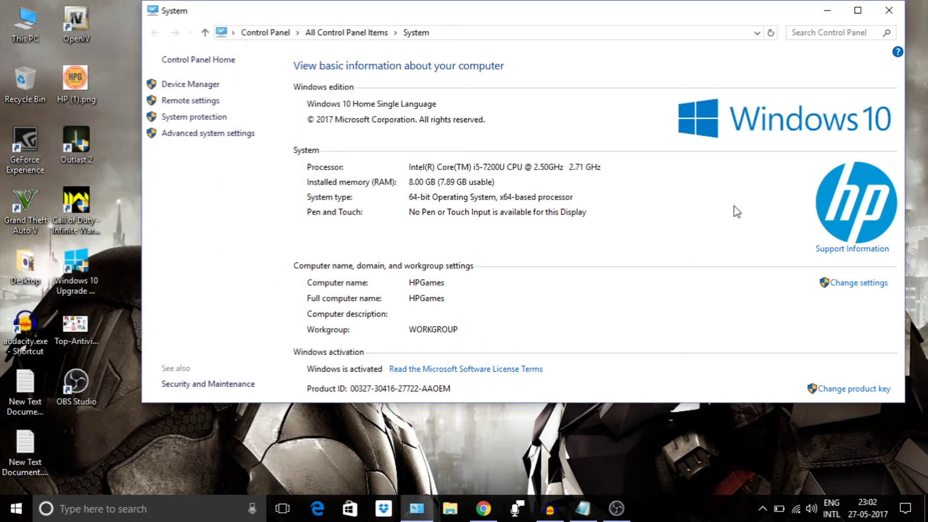
pyautogui.click(889, 10)
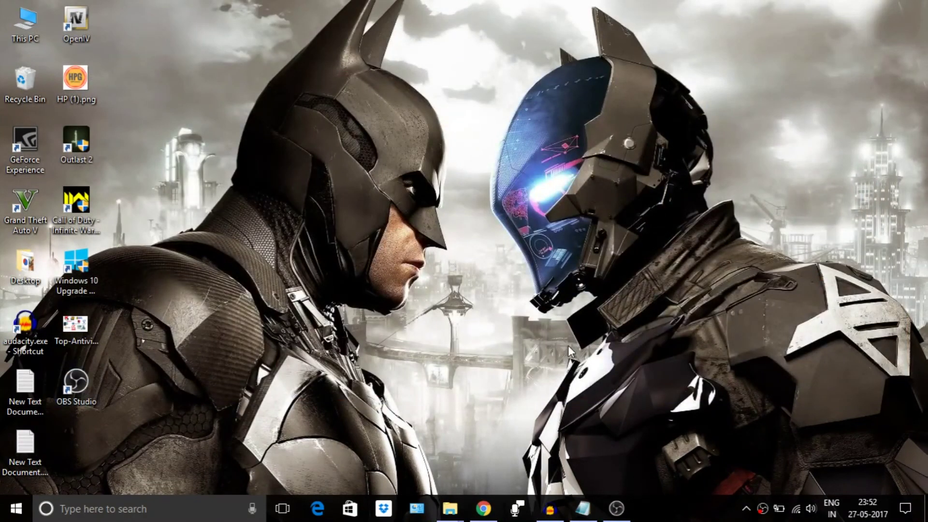
# Refresh the desktop, then select the larger Google Chrome process in Task Manager.
pyautogui.rightClick(566, 135)
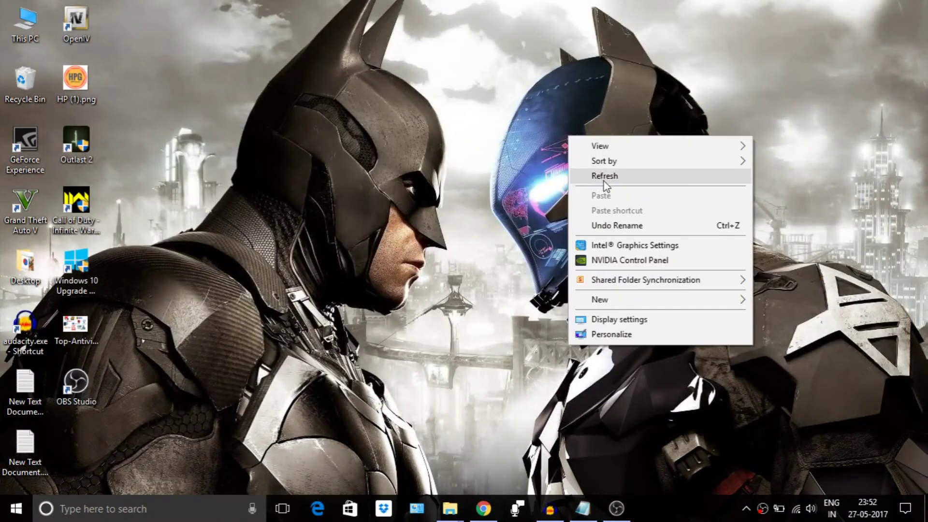
pyautogui.click(604, 177)
pyautogui.rightClick(669, 514)
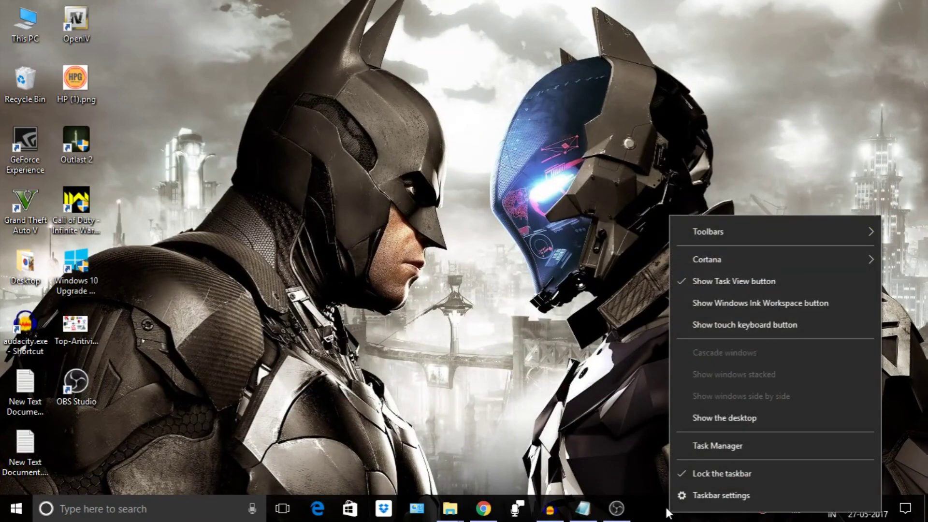
pyautogui.click(712, 445)
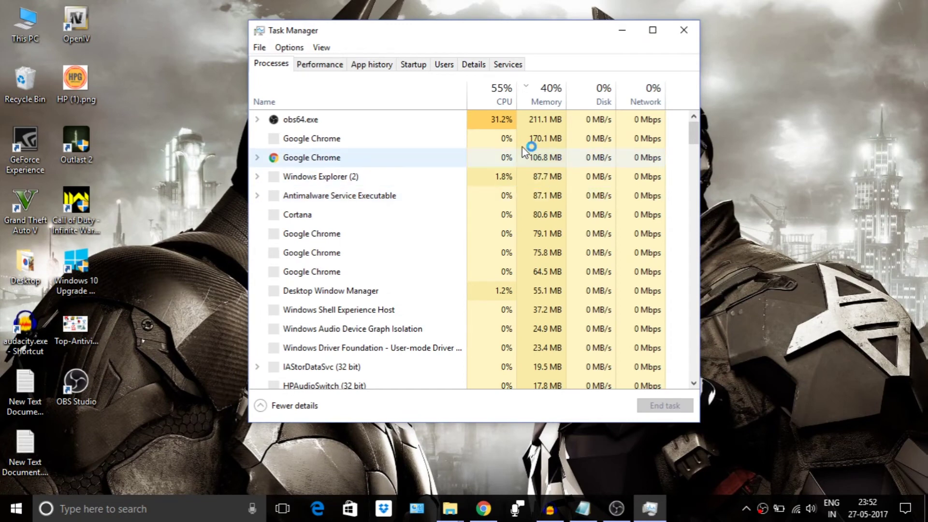
pyautogui.click(377, 164)
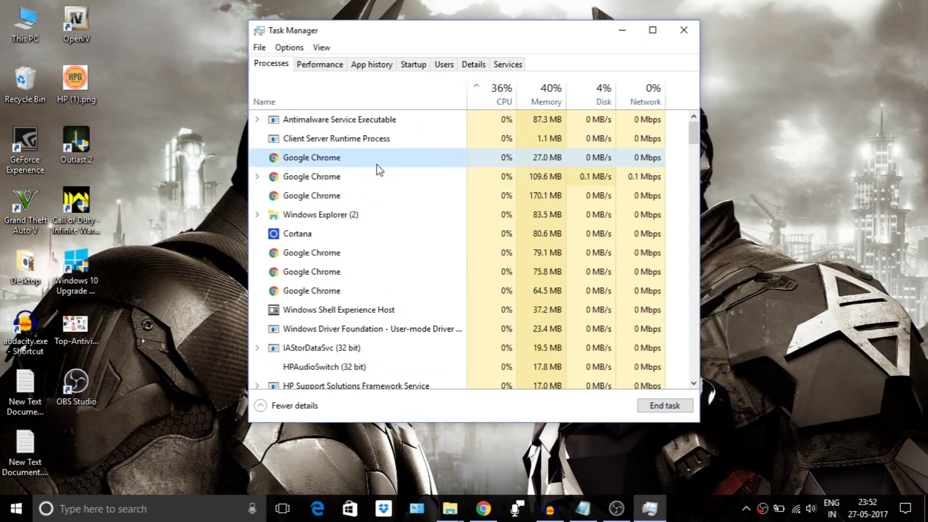
pyautogui.click(377, 195)
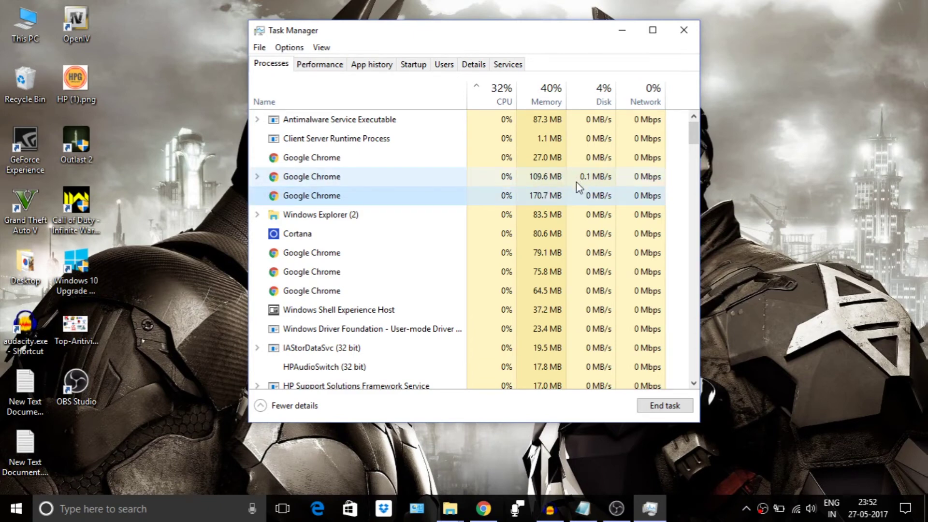
# Exit Google Chrome entirely from its hidden system tray icon.
pyautogui.click(747, 507)
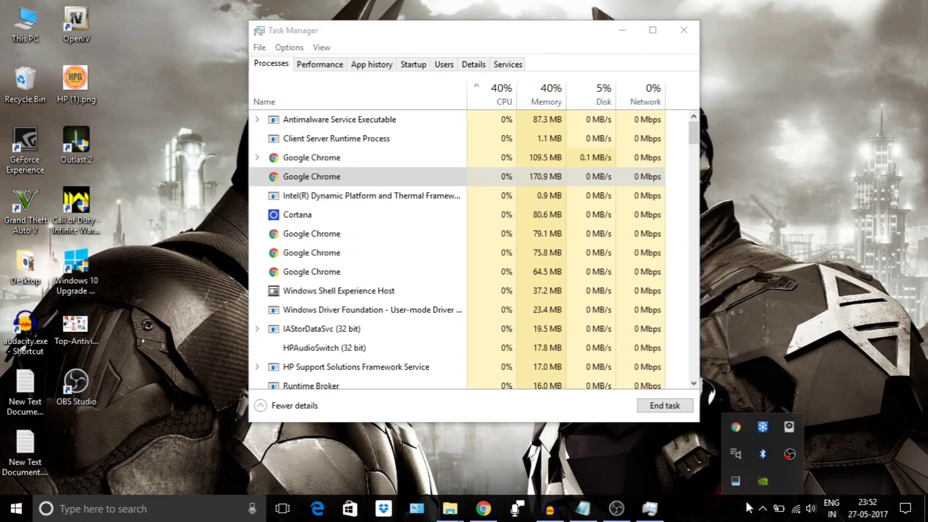
pyautogui.rightClick(735, 427)
pyautogui.click(759, 417)
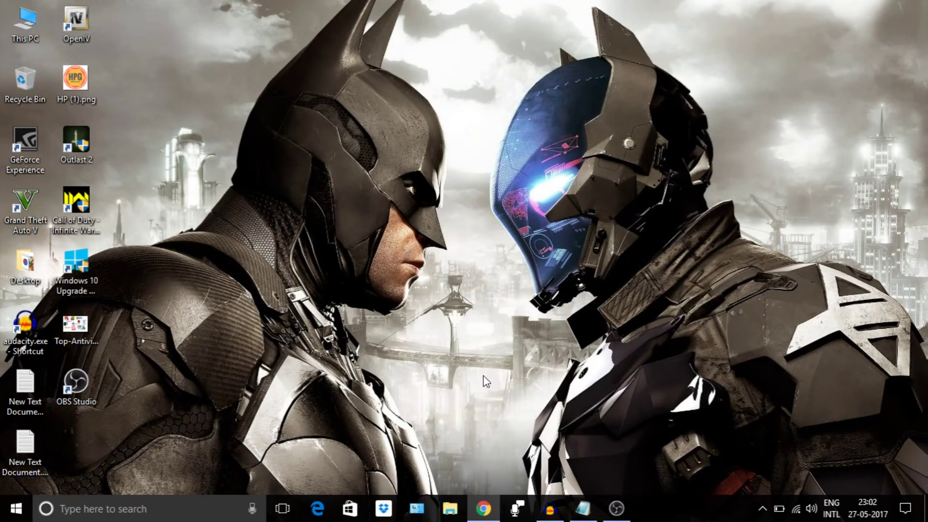
# Open the Windows Temp folder with Run 'temp', select all its folders, and start entering '%temp%'.
pyautogui.press('super+r')
pyautogui.write('temp')
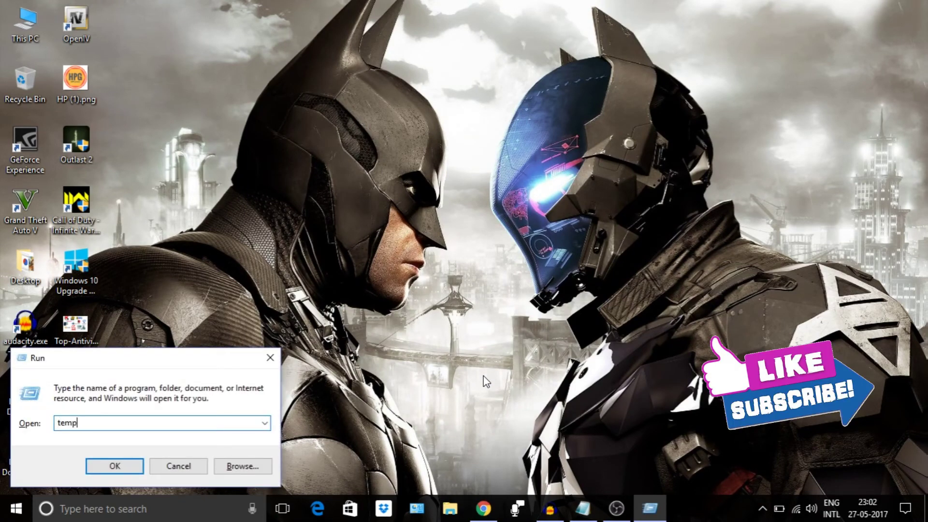
pyautogui.press('Return')
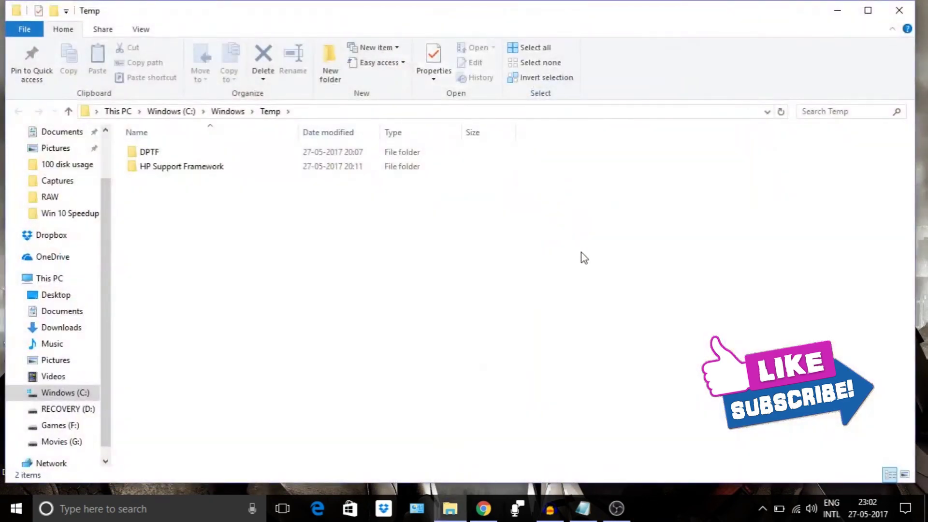
pyautogui.hotkey('ctrl', 'a')
pyautogui.rightClick(173, 164)
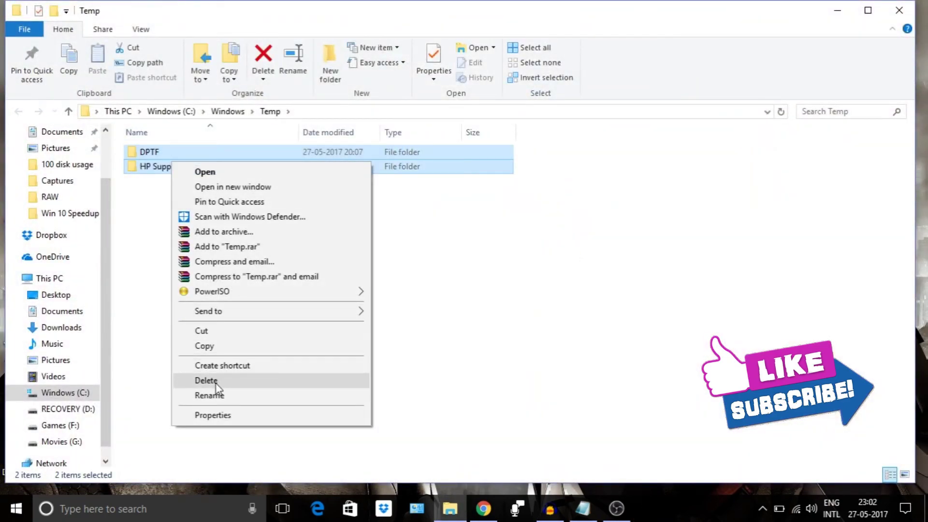
pyautogui.write('%')
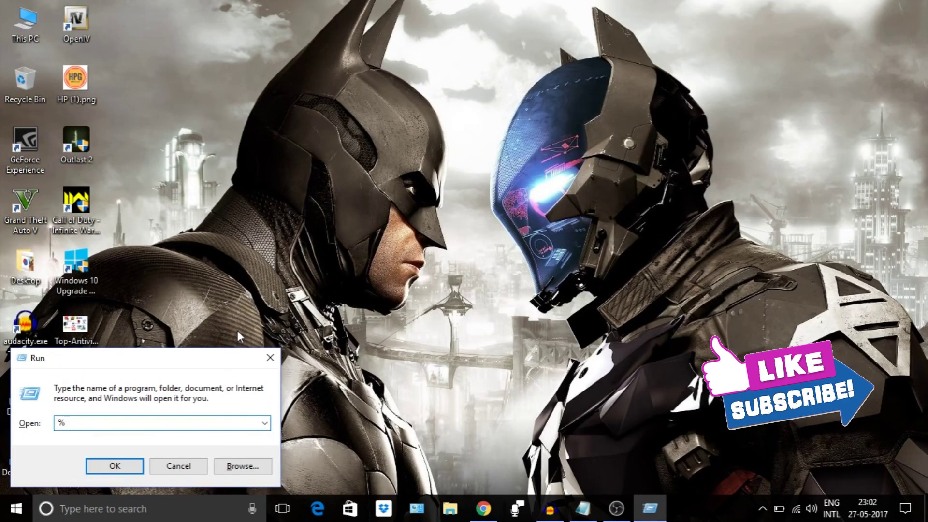
pyautogui.write('temp%')
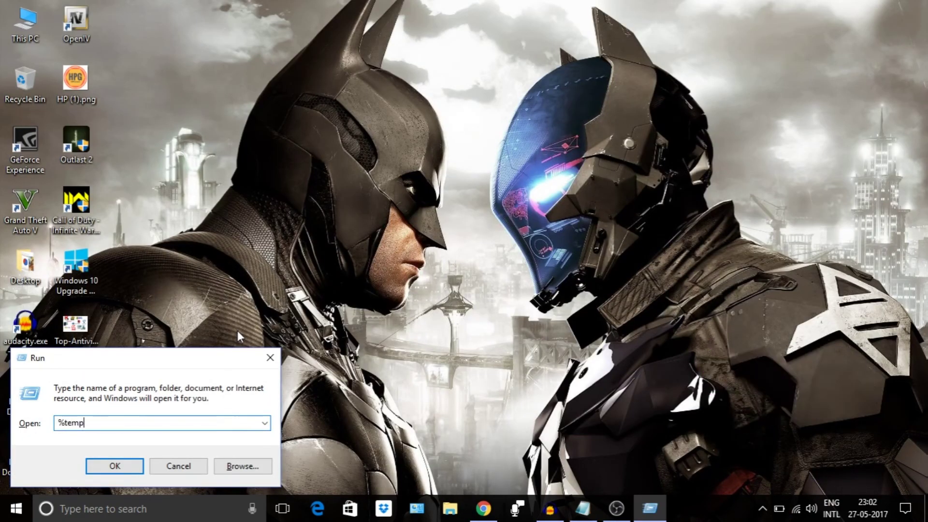
pyautogui.press('BackSpace')
# Finish the '%temp%' path and open the user's Temp folder.
pyautogui.write('$')
pyautogui.press('BackSpace')
pyautogui.write('%')
pyautogui.press('Return')
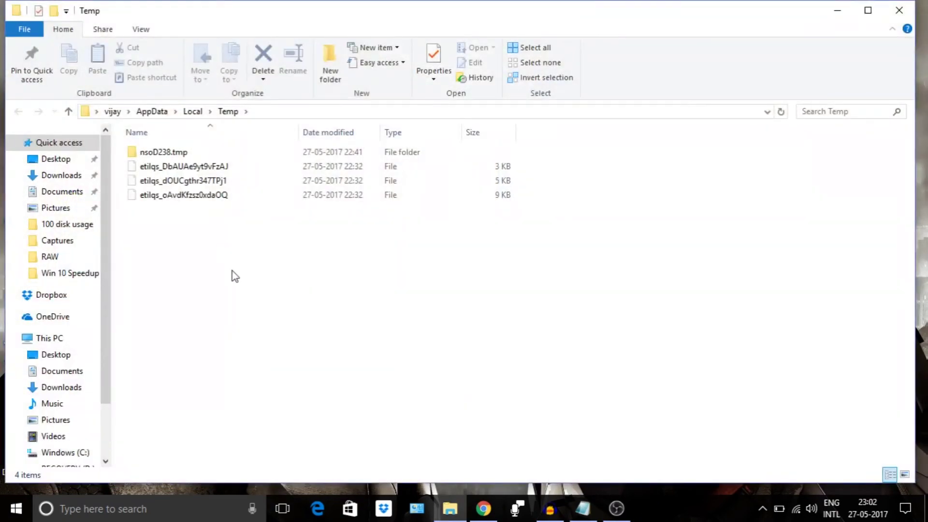
# Delete all Temp items, skipping every in-use file, then close the folder and the antivirus logos image.
pyautogui.hotkey('ctrl', 'a')
pyautogui.rightClick(173, 180)
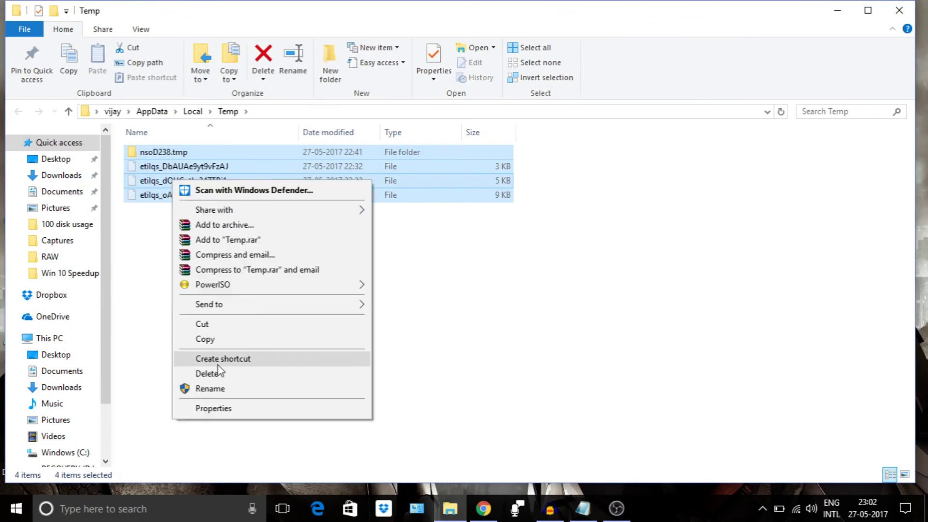
pyautogui.click(221, 374)
pyautogui.click(518, 264)
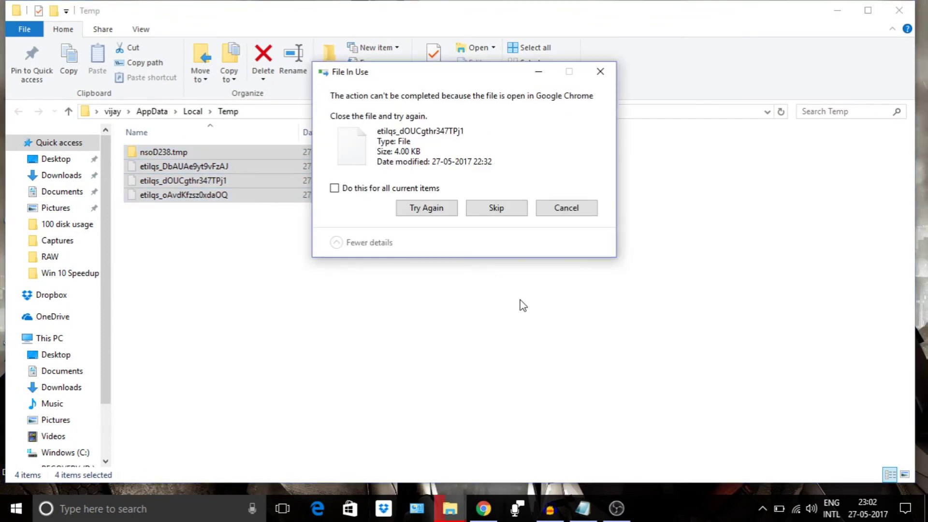
pyautogui.click(405, 187)
pyautogui.click(496, 208)
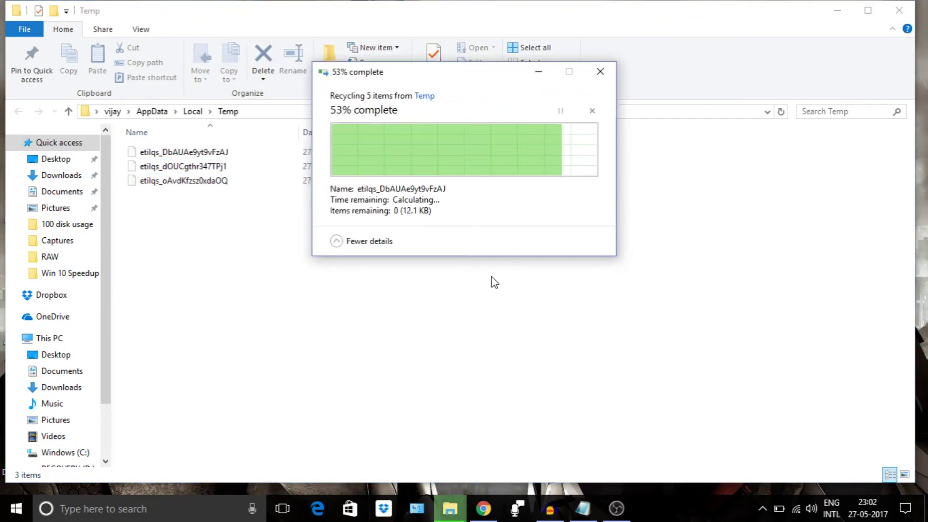
pyautogui.click(898, 12)
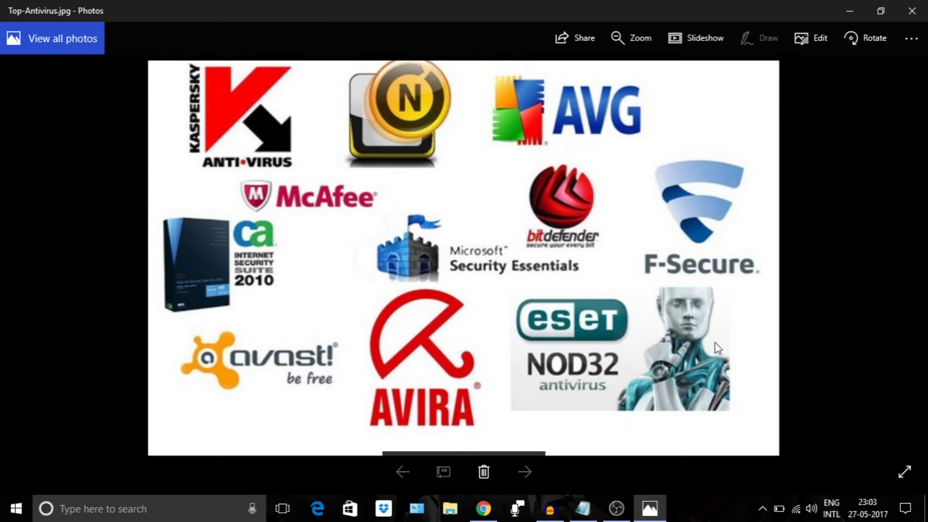
pyautogui.click(900, 16)
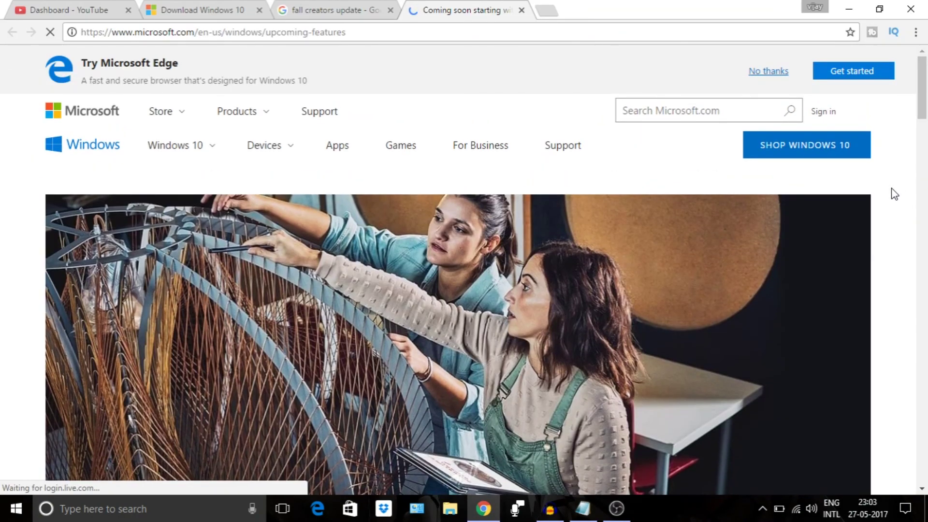
# Scroll the Windows 10 upcoming-features page past the Fall Creators Update text to the early access section.
pyautogui.scroll(-7, 903, 194)
pyautogui.scroll(-3, 903, 201)
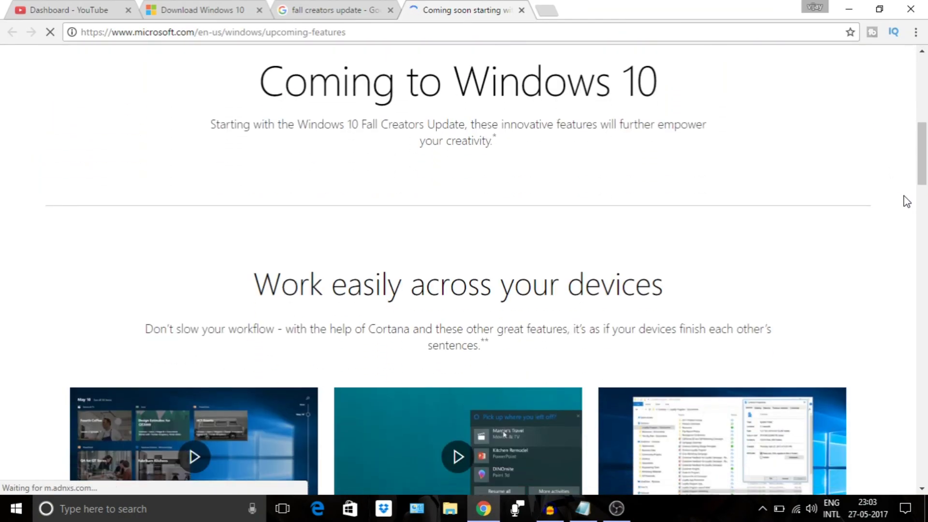
pyautogui.moveTo(353, 124); pyautogui.dragTo(486, 127)
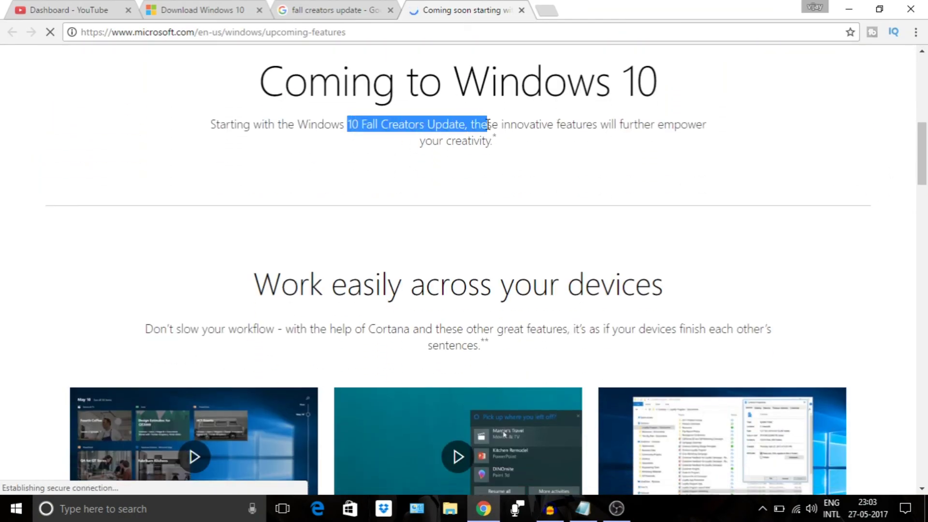
pyautogui.tripleClick(854, 267)
pyautogui.scroll(-1, 854, 266)
pyautogui.scroll(-3, 865, 247)
pyautogui.click(870, 208)
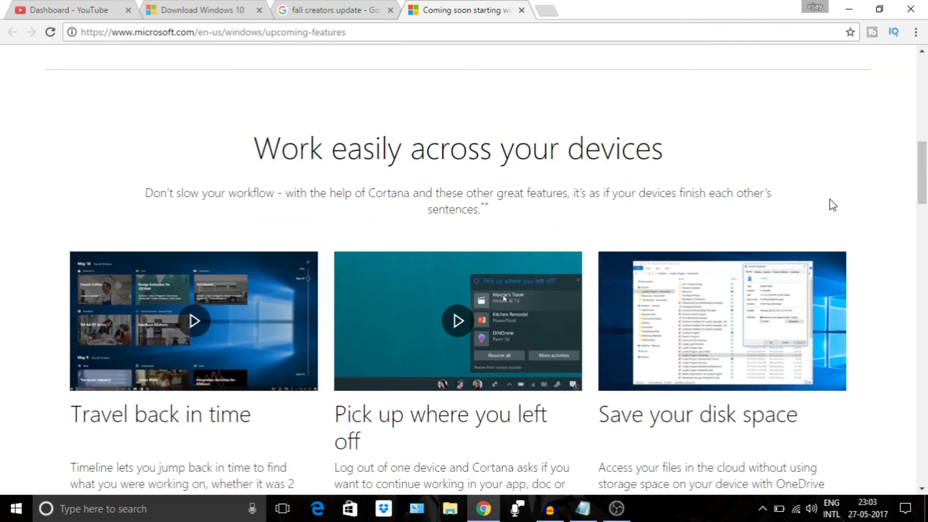
pyautogui.scroll(-3, 878, 222)
pyautogui.scroll(-12, 878, 261)
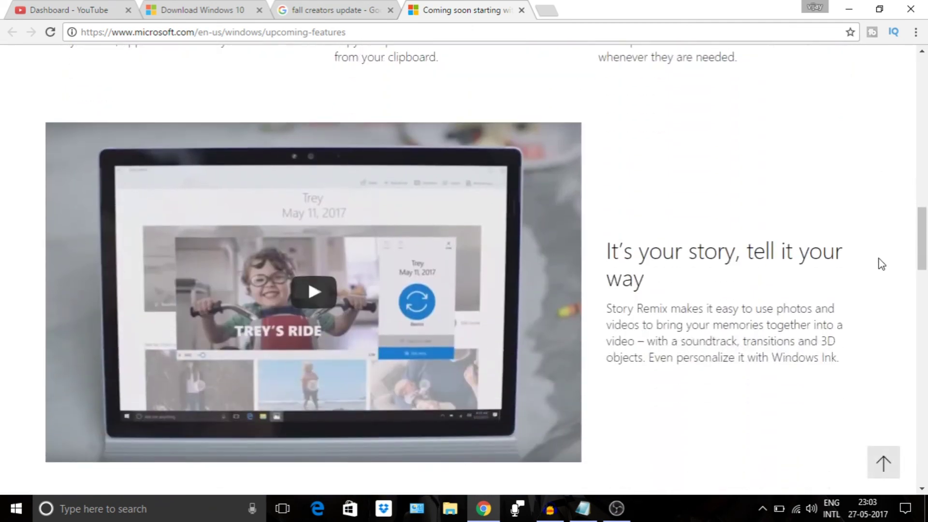
pyautogui.scroll(-7, 882, 263)
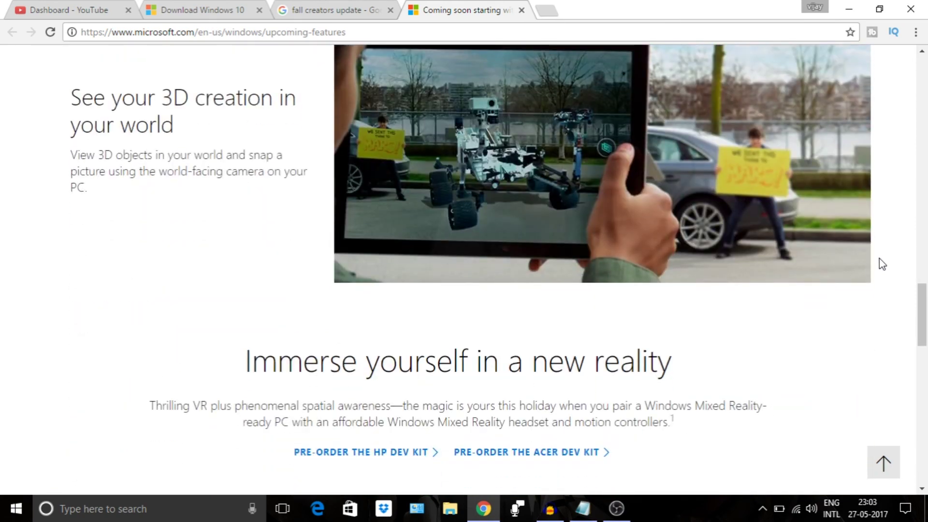
pyautogui.scroll(-7, 879, 260)
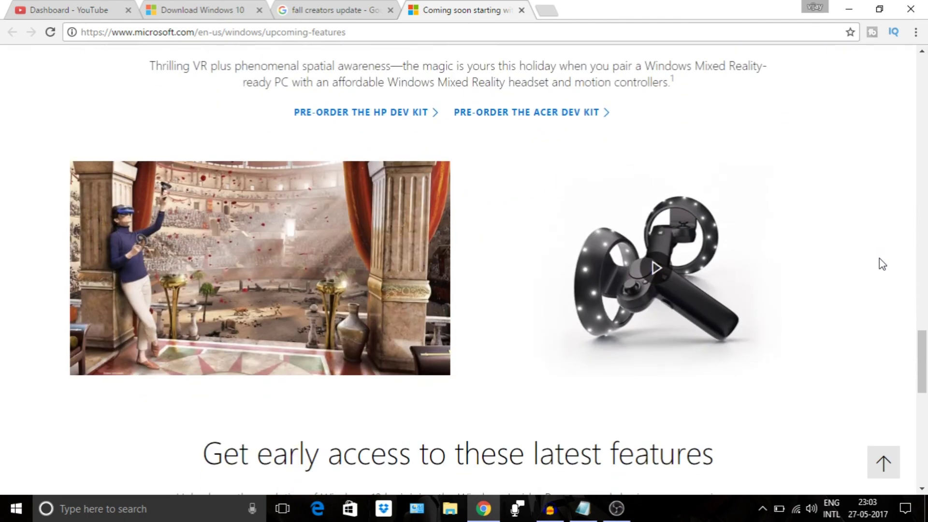
pyautogui.scroll(-3, 881, 266)
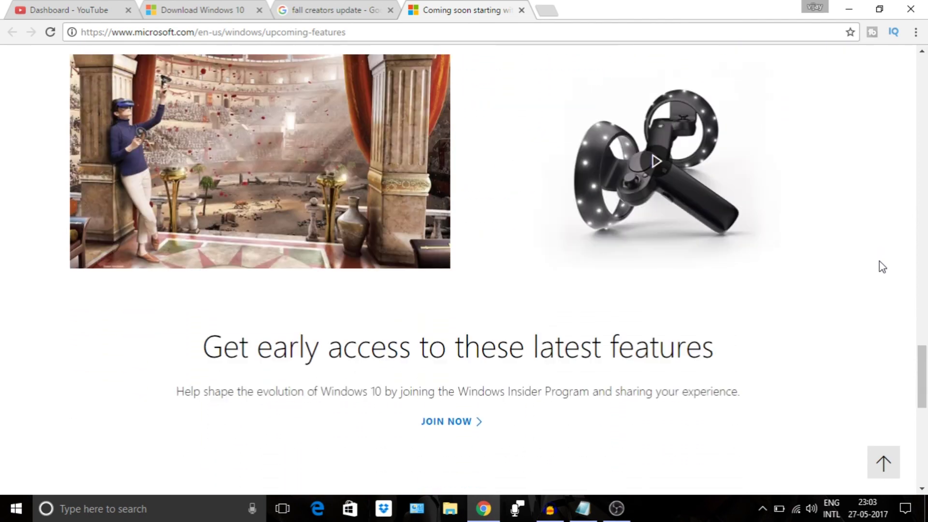